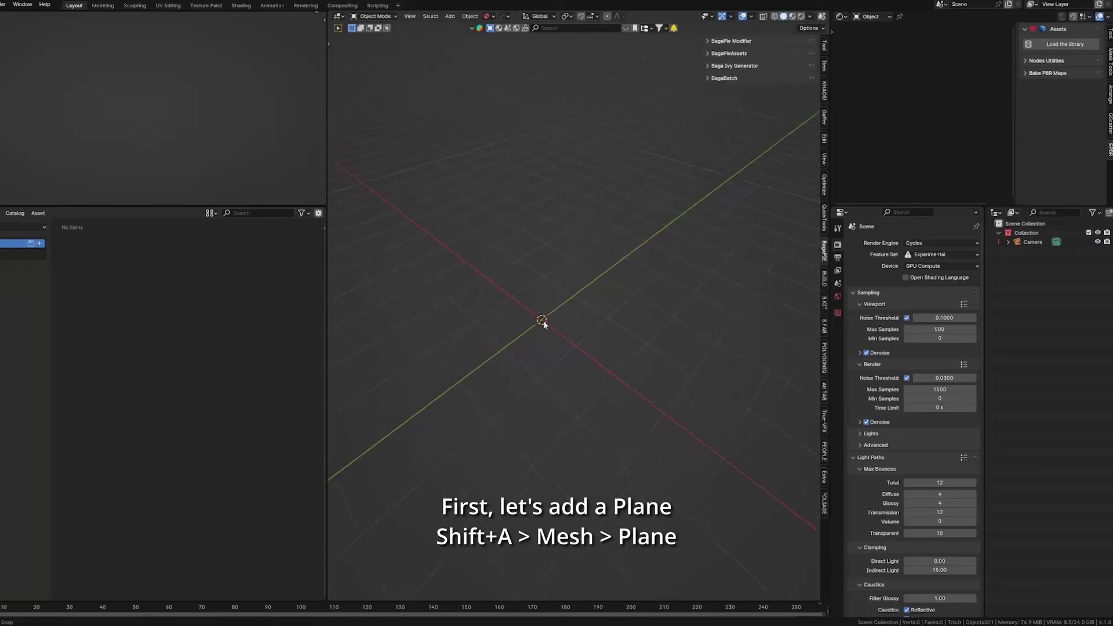
# - Bring up the Shift+A Add menu in the viewport with the Mesh submenu showing
pyautogui.hotkey('shift', 'a')
pyautogui.moveTo(510, 315)
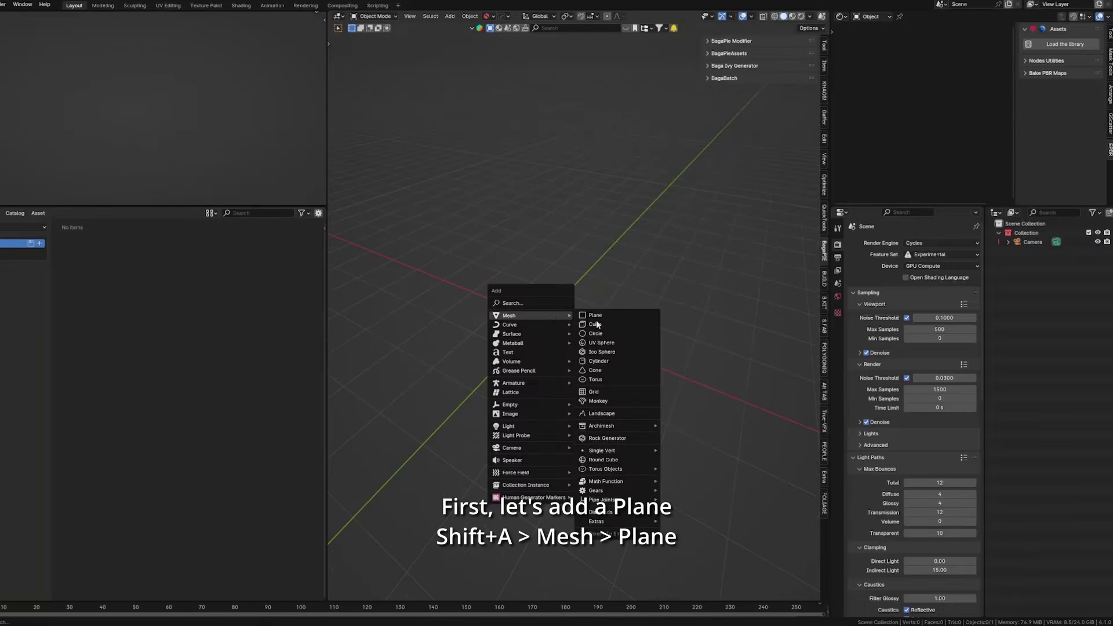
# - Add a plane and apply the Bricks 016 material to it from Easy PBR
pyautogui.click(598, 316)
pyautogui.scroll(4, 562, 318)
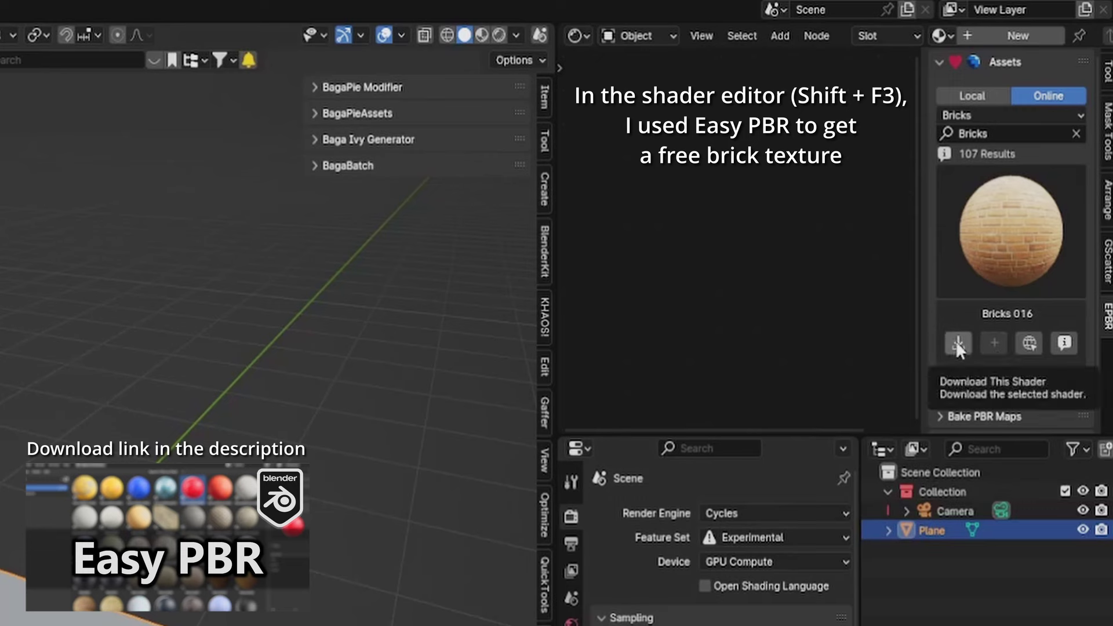
pyautogui.click(997, 343)
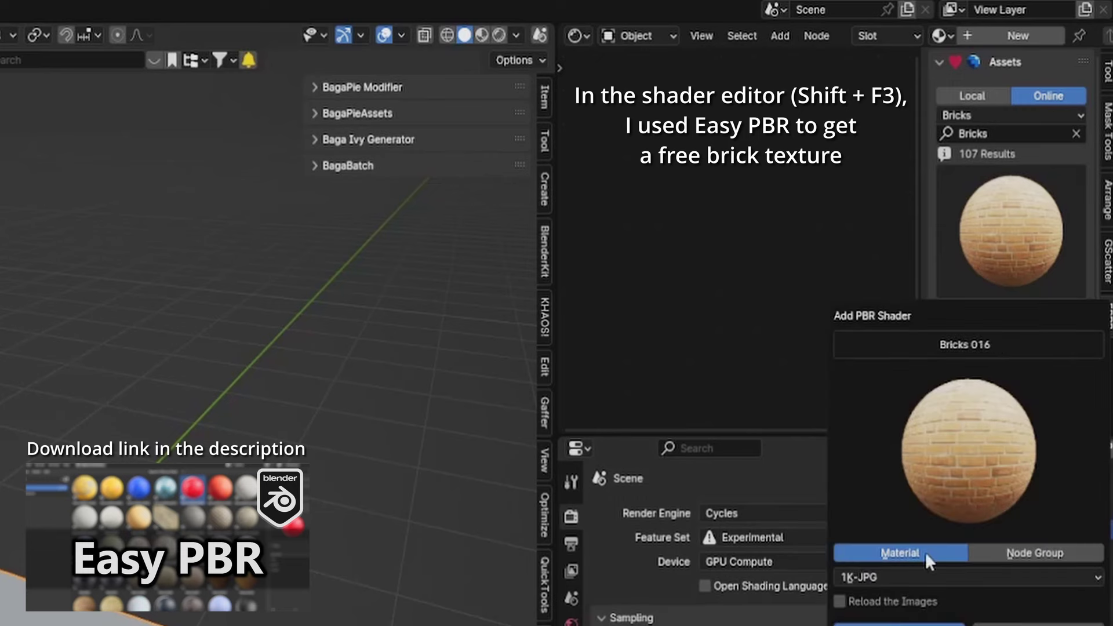
pyautogui.press('Return')
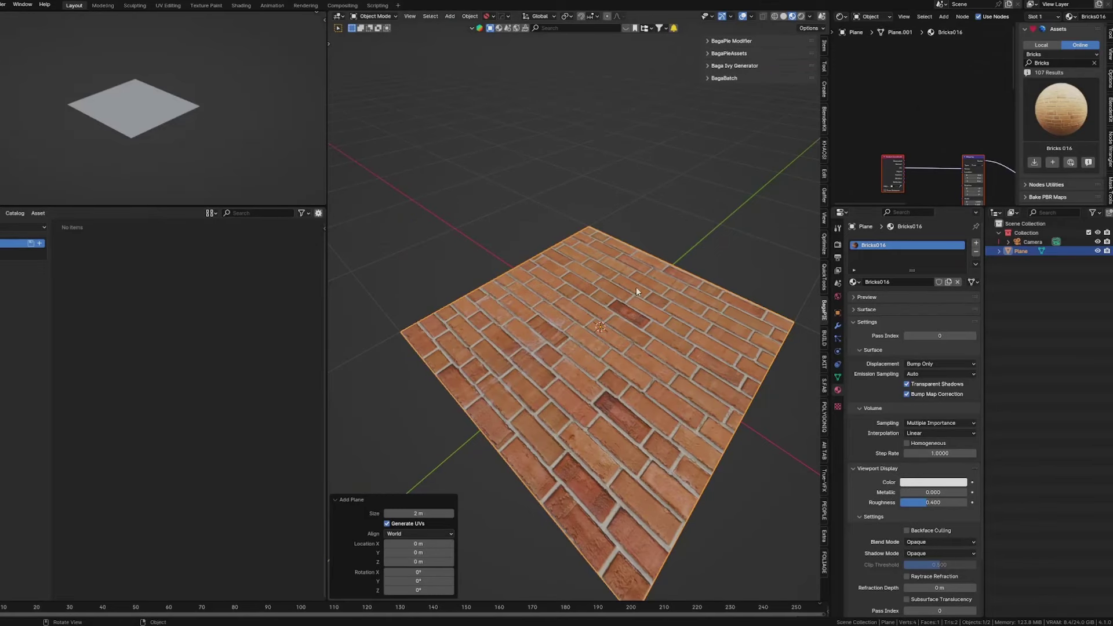
pyautogui.moveTo(636, 287)
pyautogui.mouseDown(button='middle')
pyautogui.moveTo(650, 297)
pyautogui.moveTo(792, 263)
pyautogui.moveTo(603, 112)
pyautogui.moveTo(393, 269)
pyautogui.moveTo(526, 284)
pyautogui.moveTo(614, 331)
pyautogui.mouseUp(button='middle')
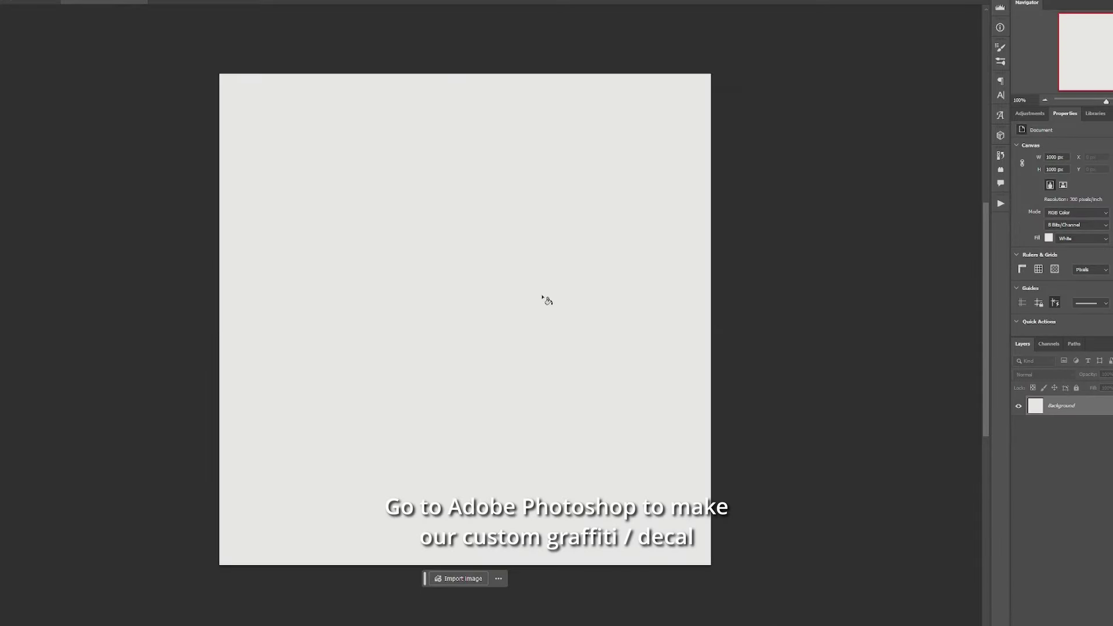
# - Fill the canvas black and paint a white monkey head with two ring eyes
pyautogui.click(566, 315)
pyautogui.moveTo(370, 290); pyautogui.dragTo(385, 286)
pyautogui.moveTo(497, 272); pyautogui.dragTo(487, 290)
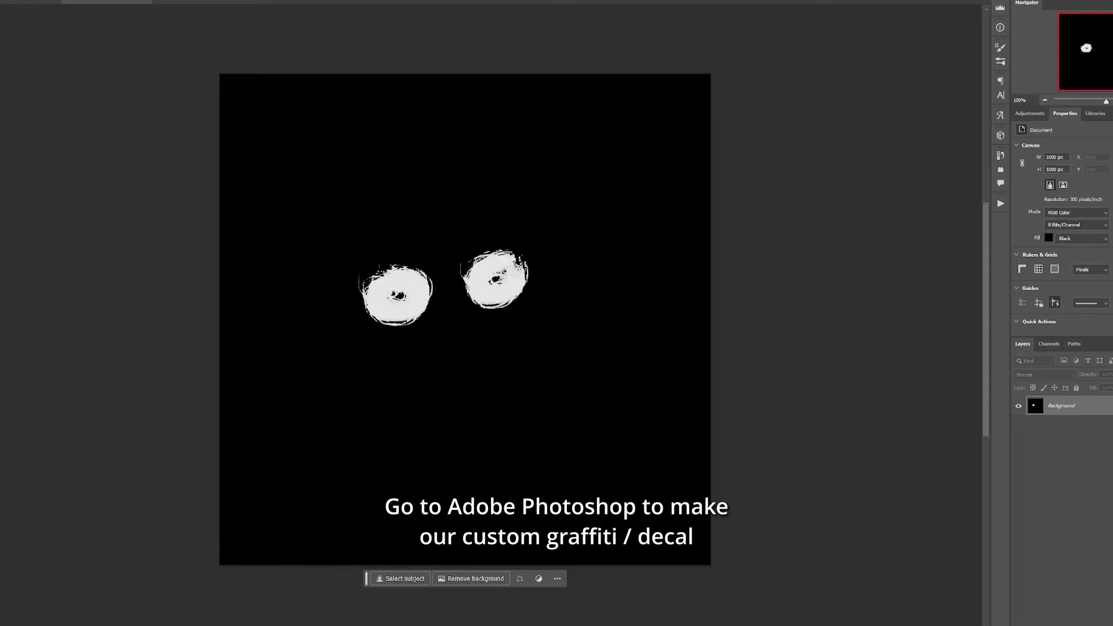
pyautogui.hotkey('ctrl', 'z')
pyautogui.hotkey('ctrl', 'z')
pyautogui.moveTo(426, 272)
pyautogui.mouseDown()
pyautogui.moveTo(414, 316)
pyautogui.moveTo(443, 290)
pyautogui.mouseUp()
pyautogui.moveTo(510, 264); pyautogui.dragTo(510, 272)
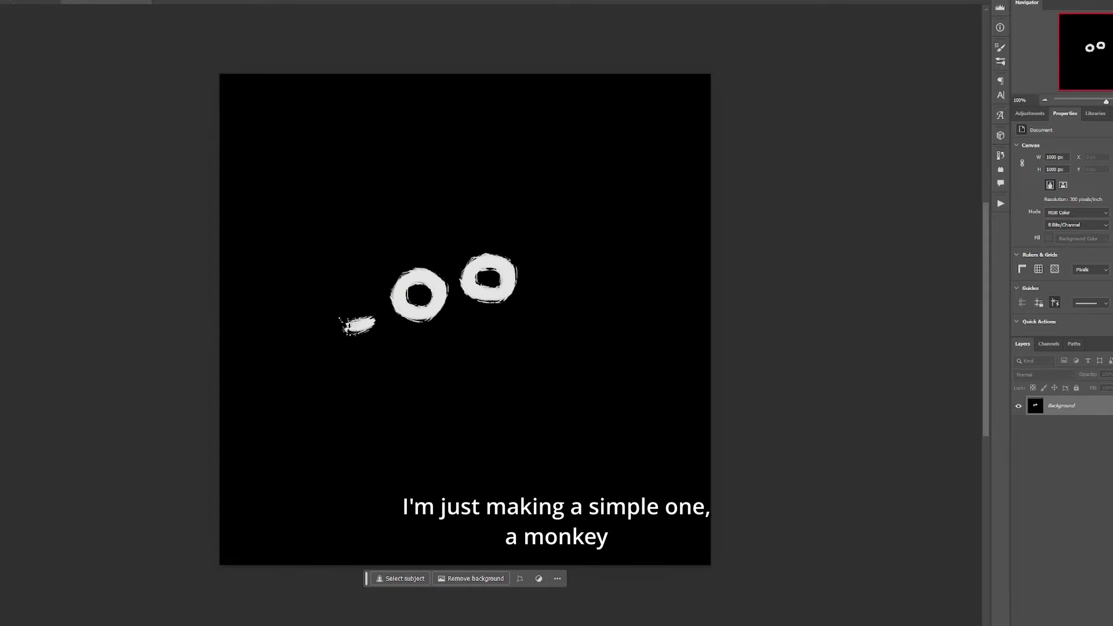
pyautogui.moveTo(371, 322)
pyautogui.mouseDown()
pyautogui.moveTo(566, 275)
pyautogui.moveTo(383, 325)
pyautogui.mouseUp()
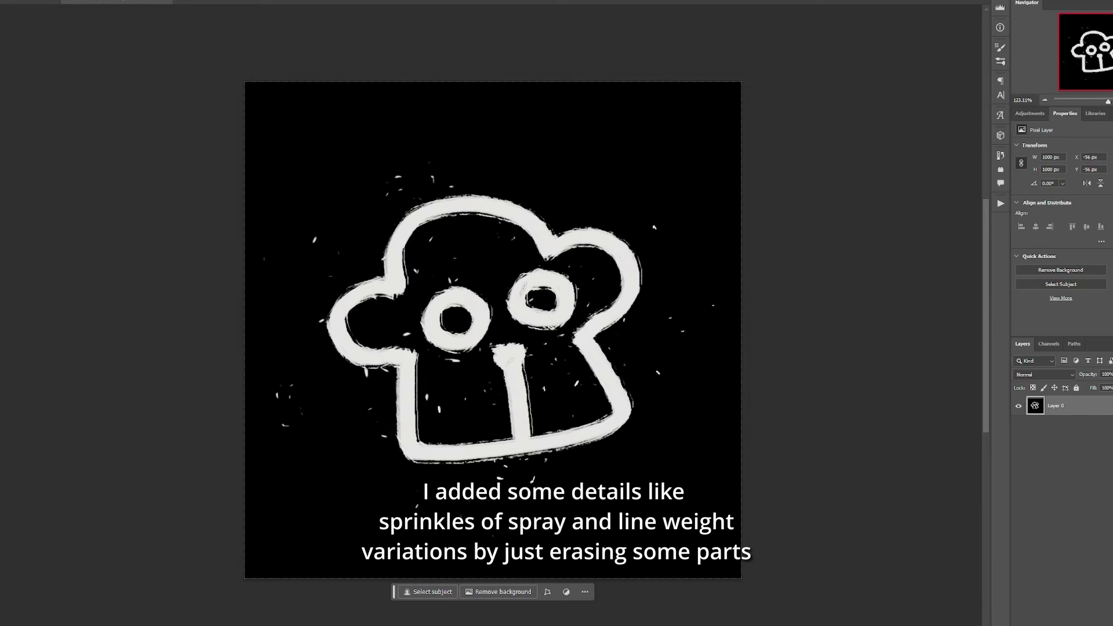
pyautogui.keyDown('alt'); pyautogui.scroll(-2, 466, 336); pyautogui.keyUp('alt')
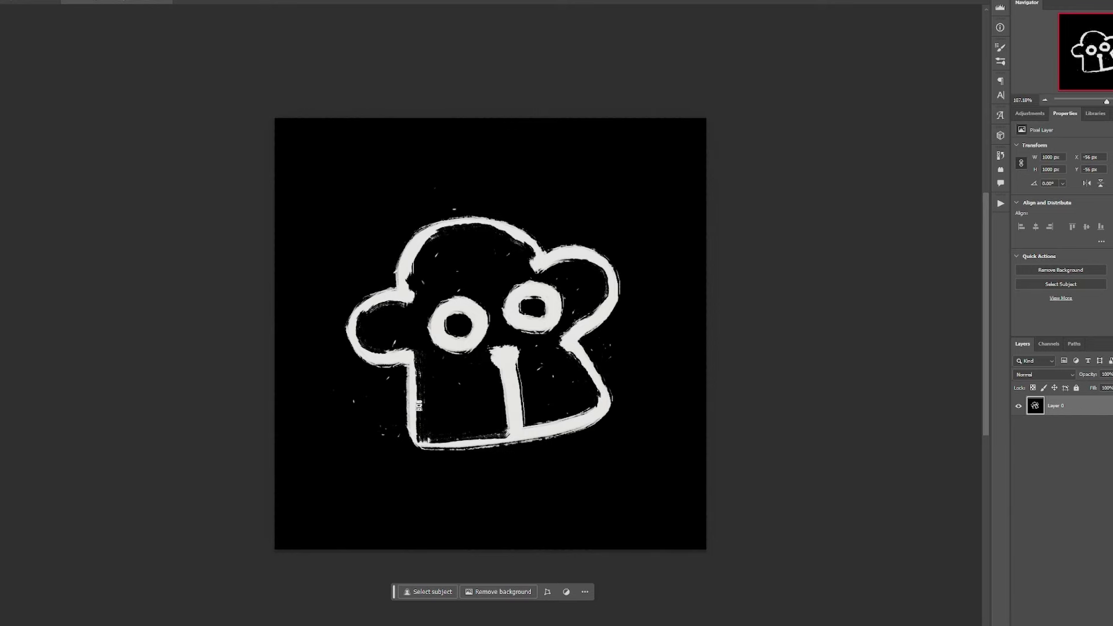
pyautogui.hotkey('alt', 'f')
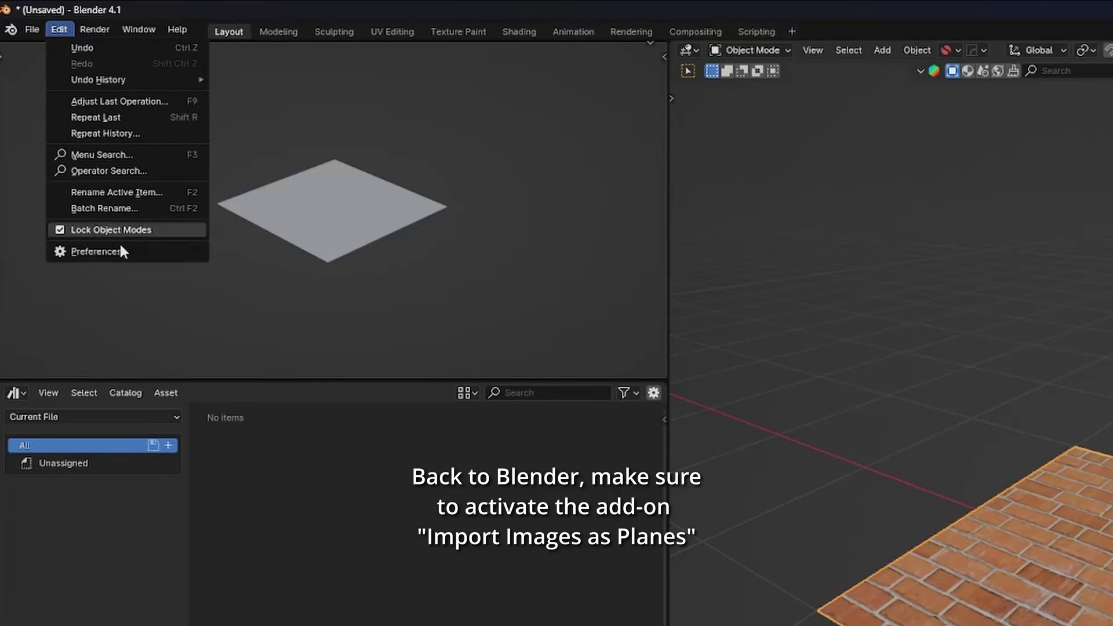
# - Enable the Import Images as Planes add-on in Preferences
pyautogui.click(119, 243)
pyautogui.click(46, 188)
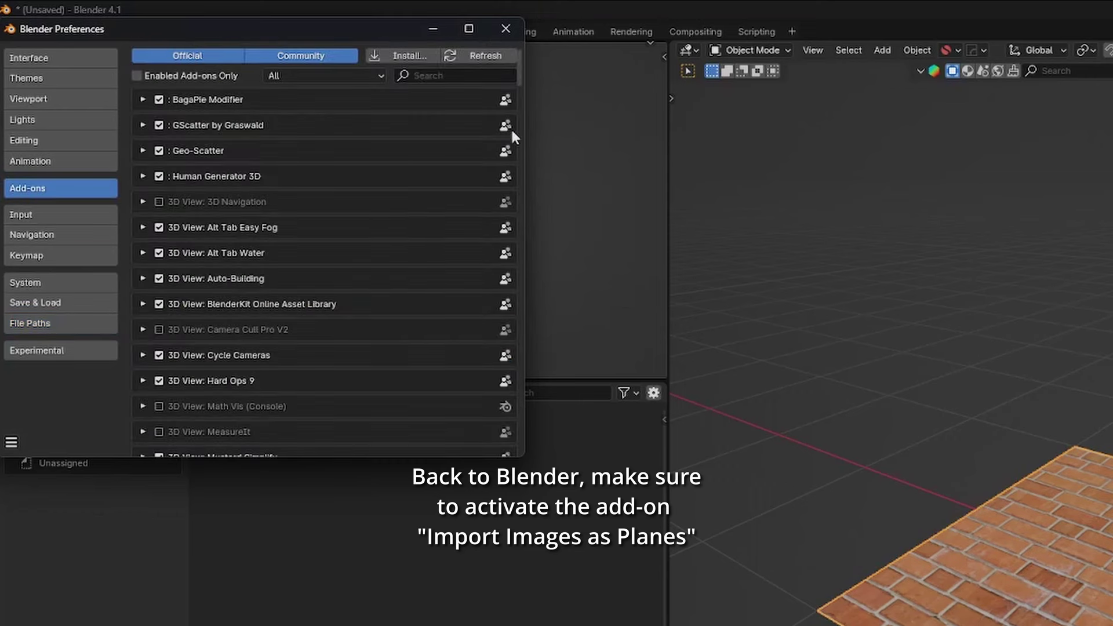
pyautogui.write('images')
pyautogui.click(159, 100)
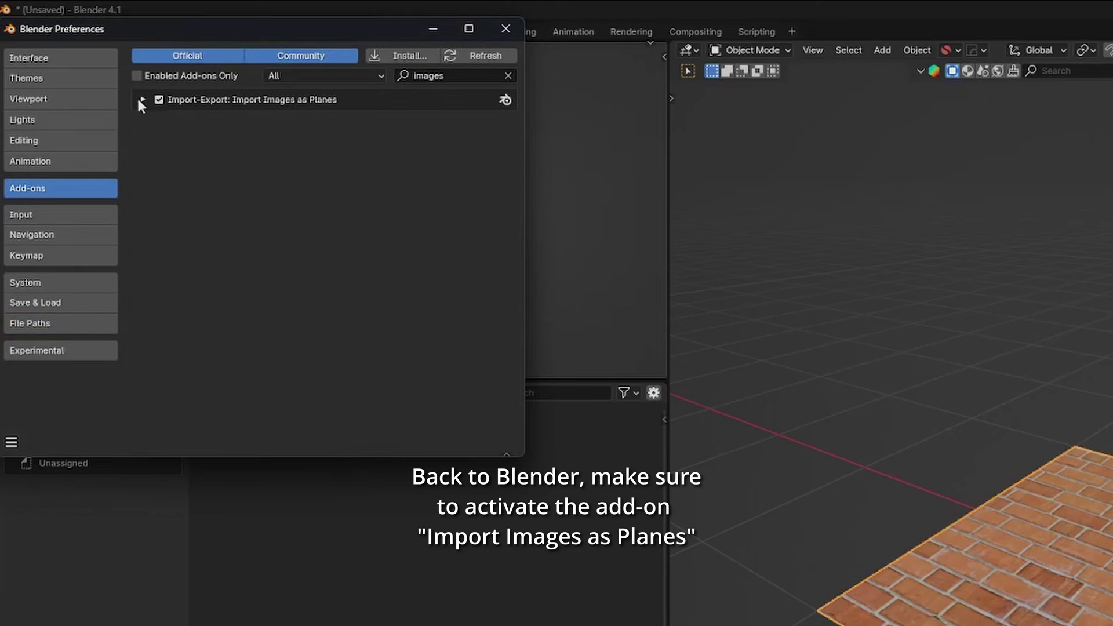
pyautogui.click(141, 99)
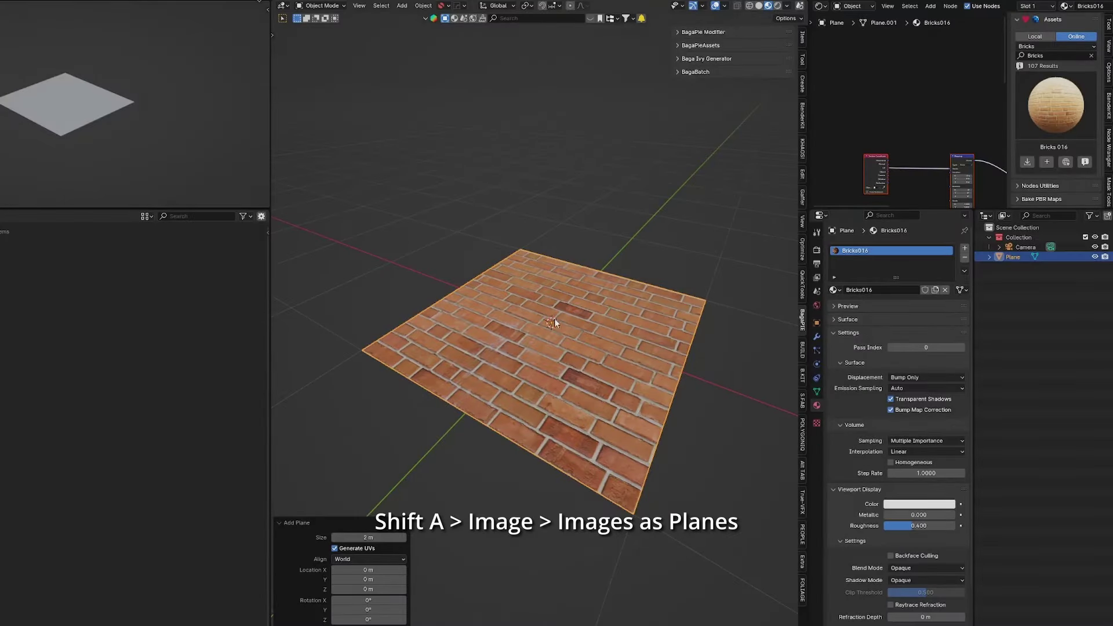
# - Import the Suzanne-Decal image as a plane, rotating it 180° on Z and -90° on X
pyautogui.hotkey('shift', 'a')
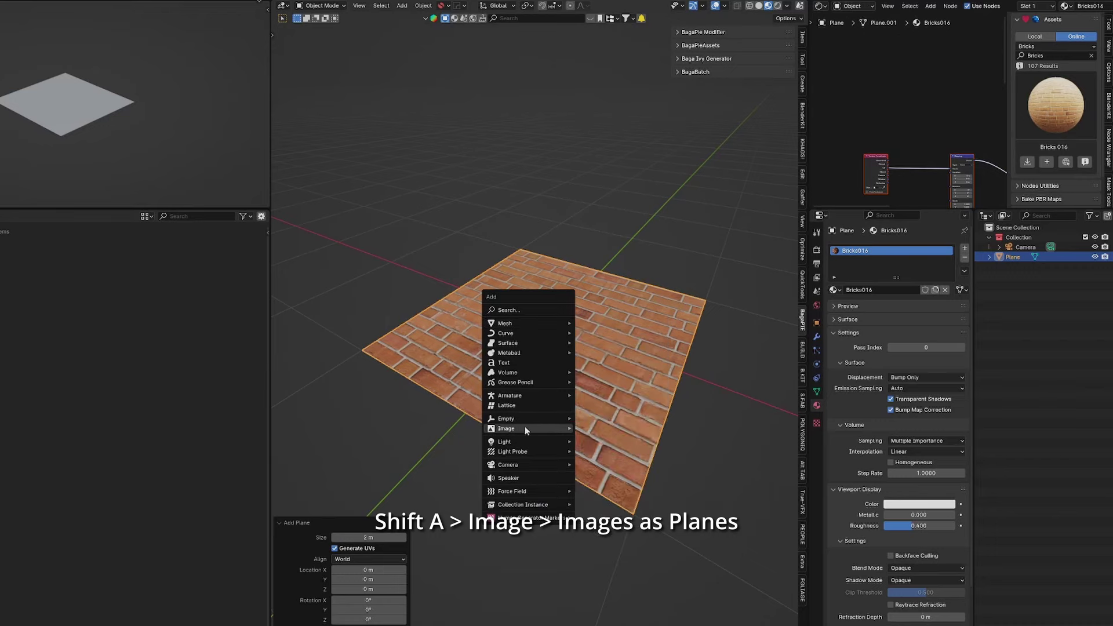
pyautogui.click(606, 429)
pyautogui.doubleClick(261, 226)
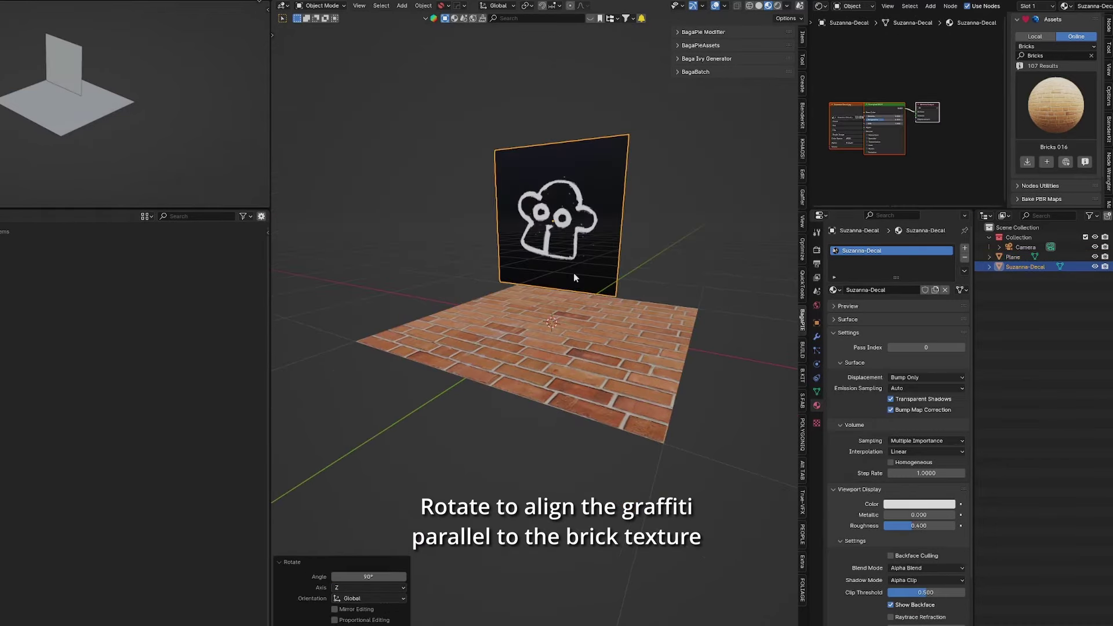
pyautogui.write('rz180')
pyautogui.press('Return')
pyautogui.press('r')
pyautogui.press('x')
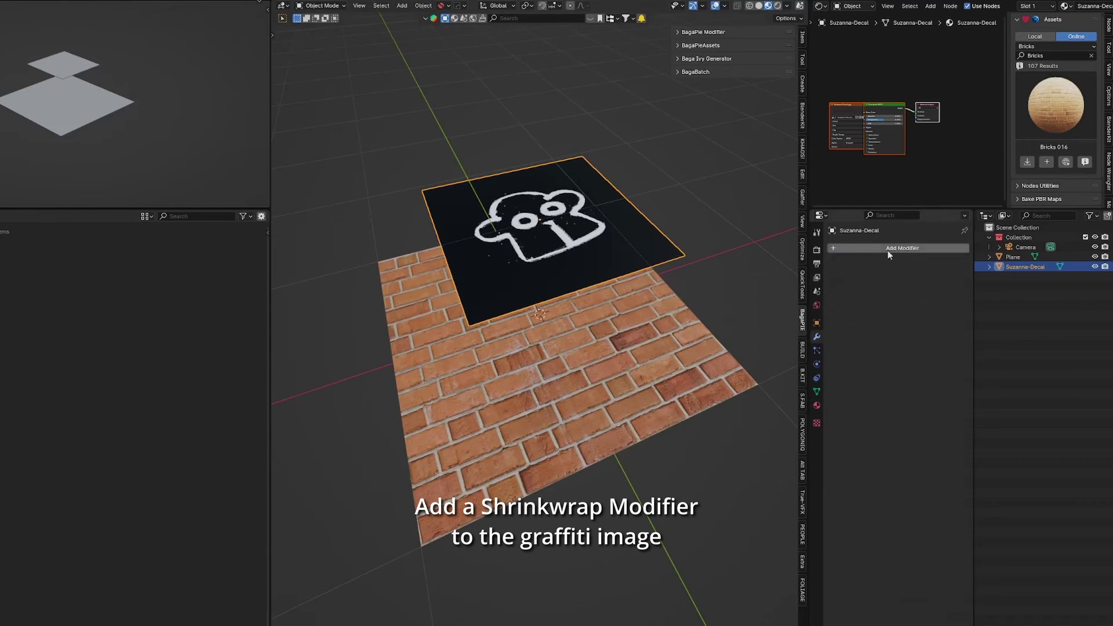
# - Add a Shrinkwrap modifier to the decal targeting the brick Plane
pyautogui.click(888, 249)
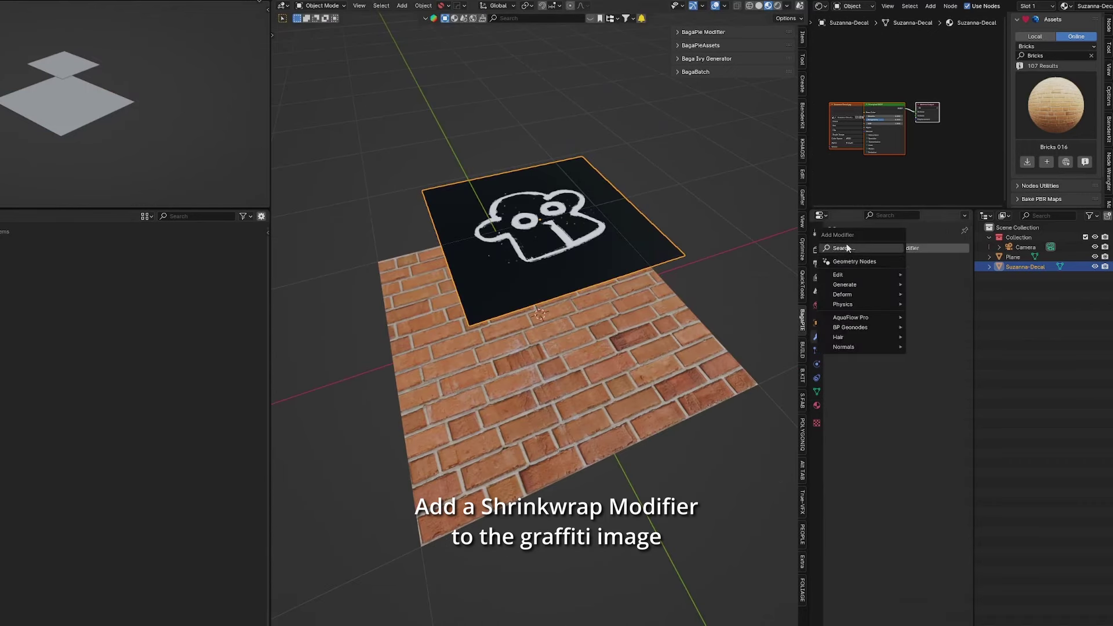
pyautogui.write('shr')
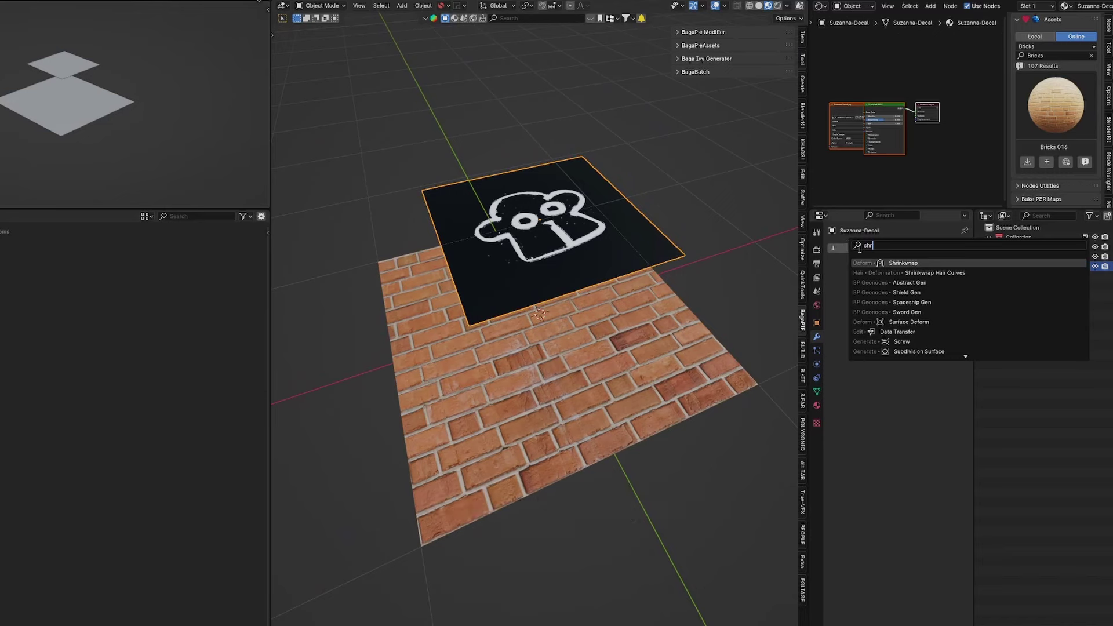
pyautogui.click(881, 274)
pyautogui.click(953, 327)
pyautogui.click(522, 377)
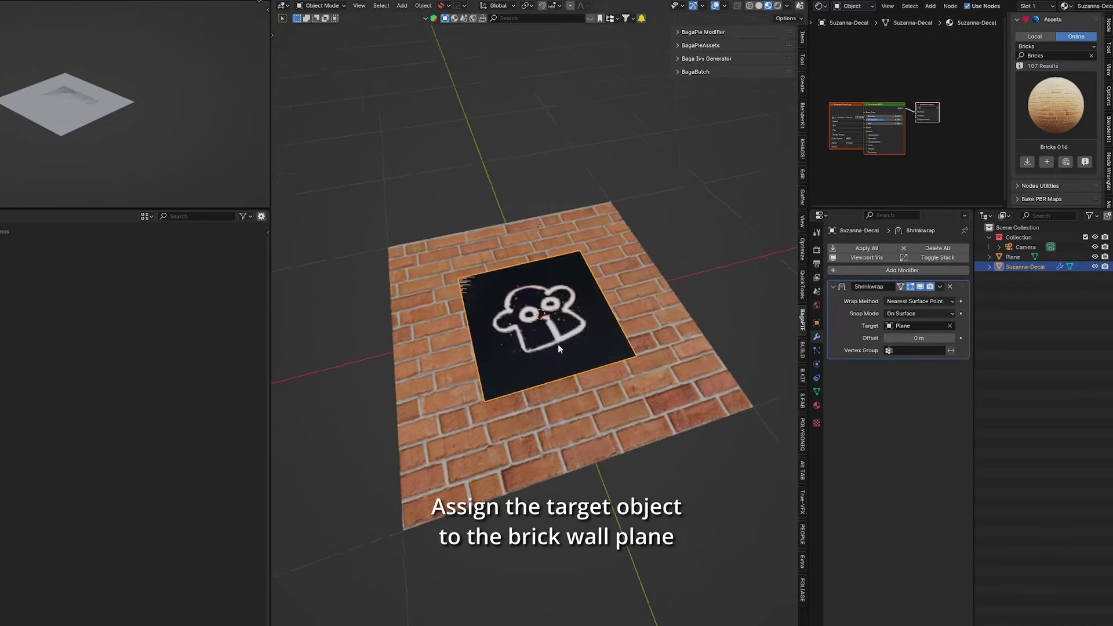
# - Link the decal's Image Texture Color output to the Principled BSDF Alpha input
pyautogui.moveTo(558, 344); pyautogui.dragTo(548, 337, button='middle')
pyautogui.scroll(3, 927, 116)
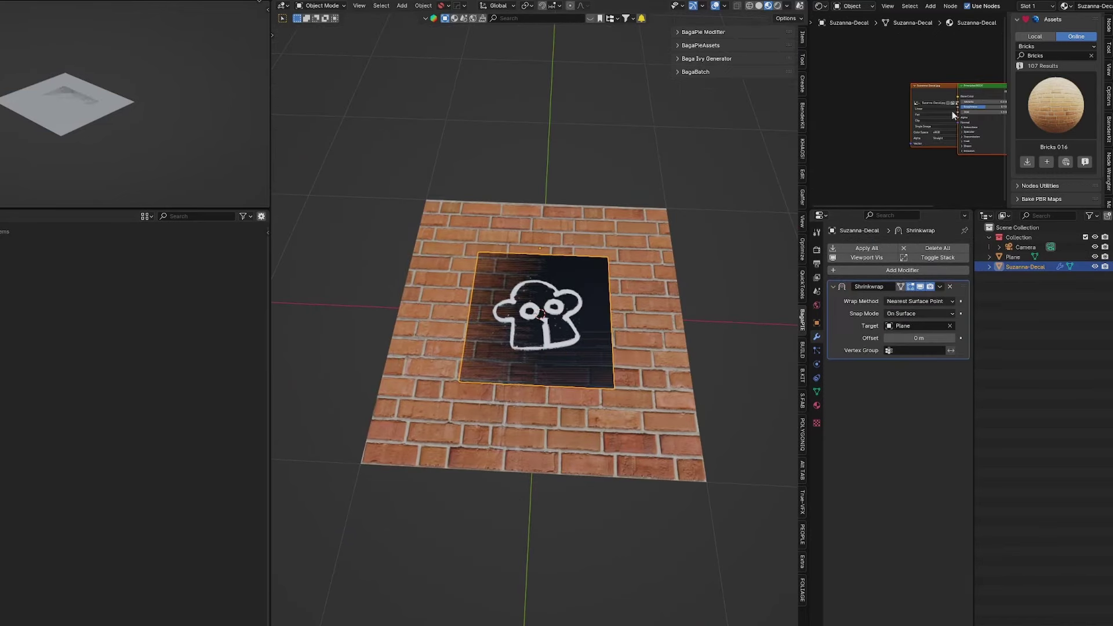
pyautogui.scroll(2, 953, 110)
pyautogui.moveTo(966, 89); pyautogui.dragTo(909, 80)
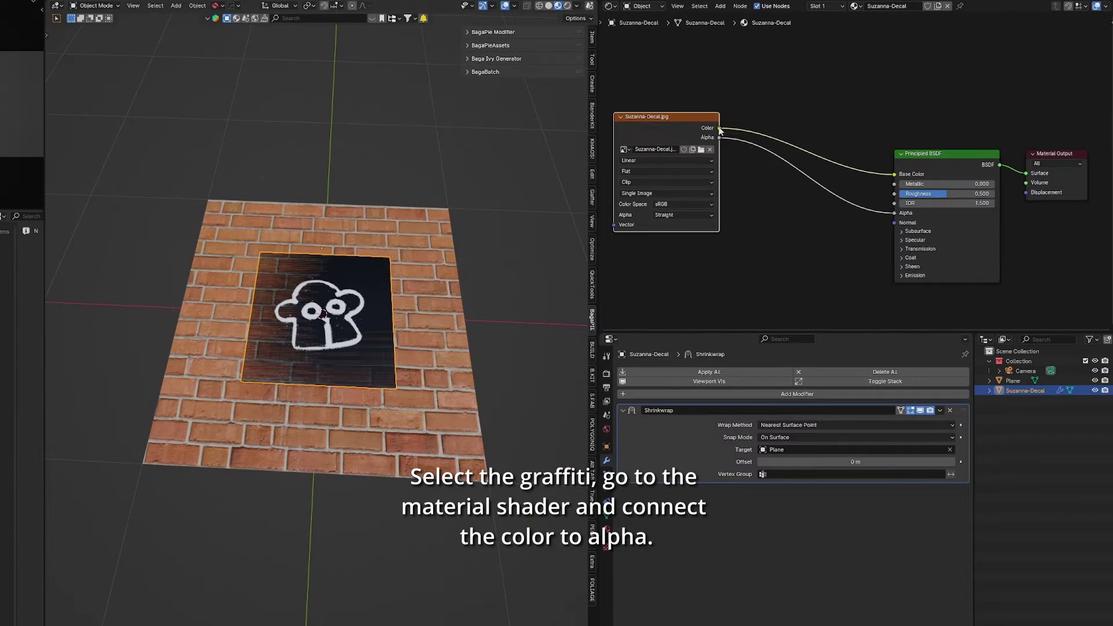
pyautogui.moveTo(902, 214); pyautogui.dragTo(896, 213)
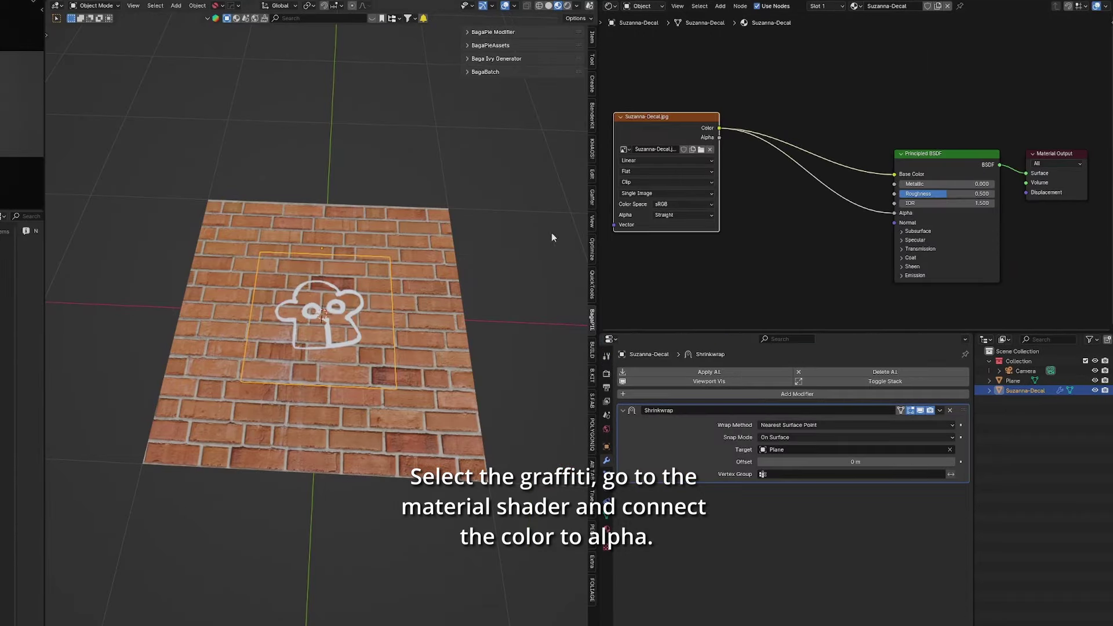
pyautogui.moveTo(552, 232)
pyautogui.mouseDown(button='middle')
pyautogui.moveTo(316, 273)
pyautogui.moveTo(329, 308)
pyautogui.moveTo(383, 232)
pyautogui.mouseUp(button='middle')
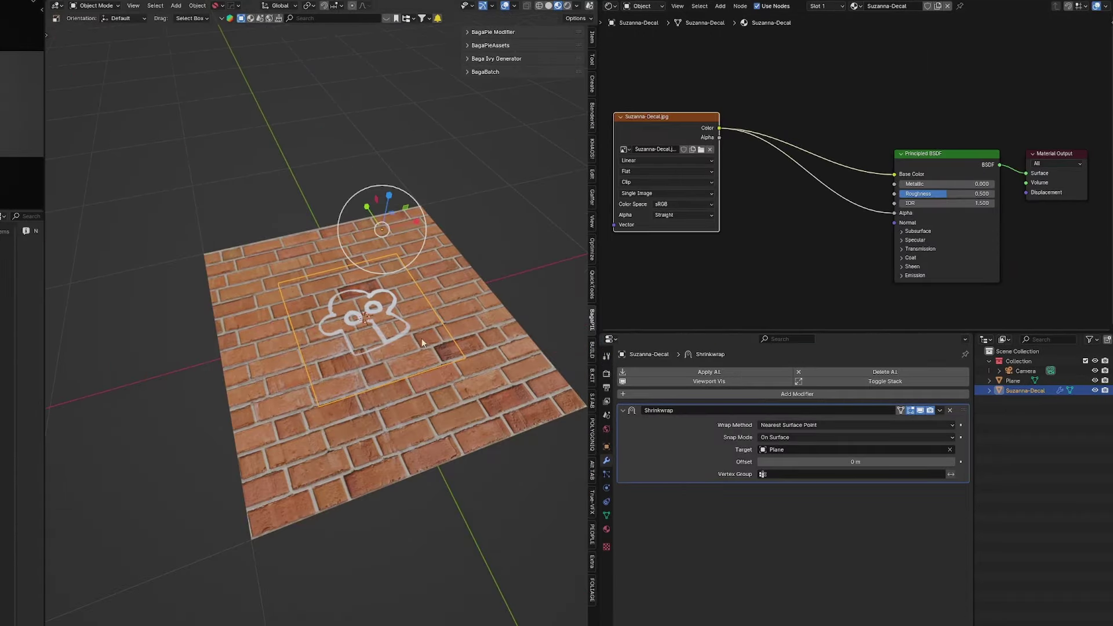
# - Switch to rendered shading and set the decal's Shrinkwrap offset to 0.001 m
pyautogui.press('s')
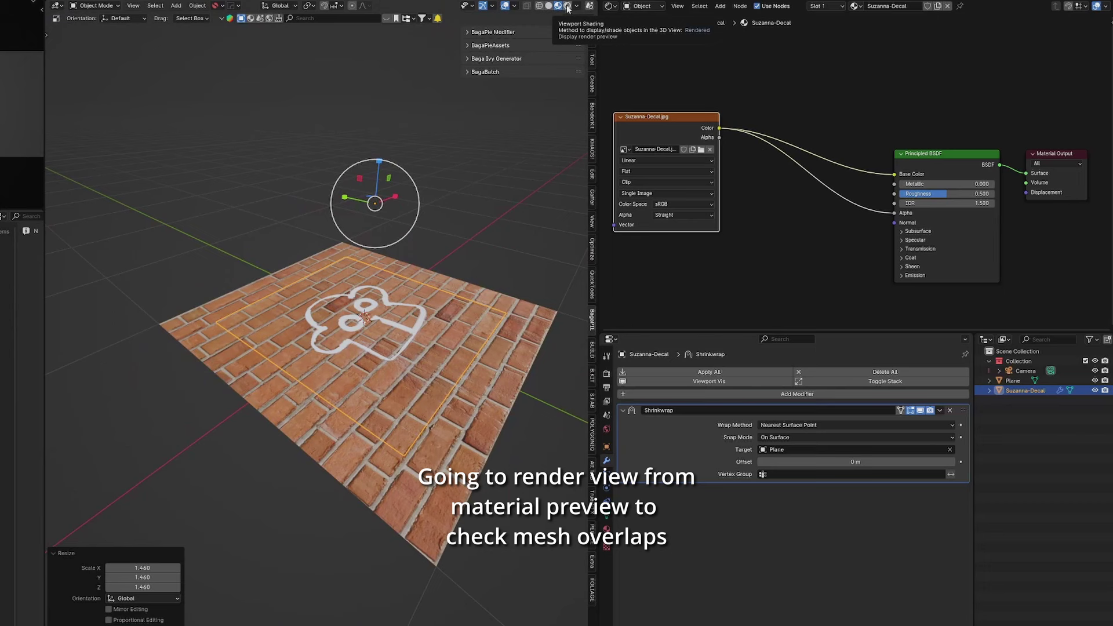
pyautogui.click(568, 9)
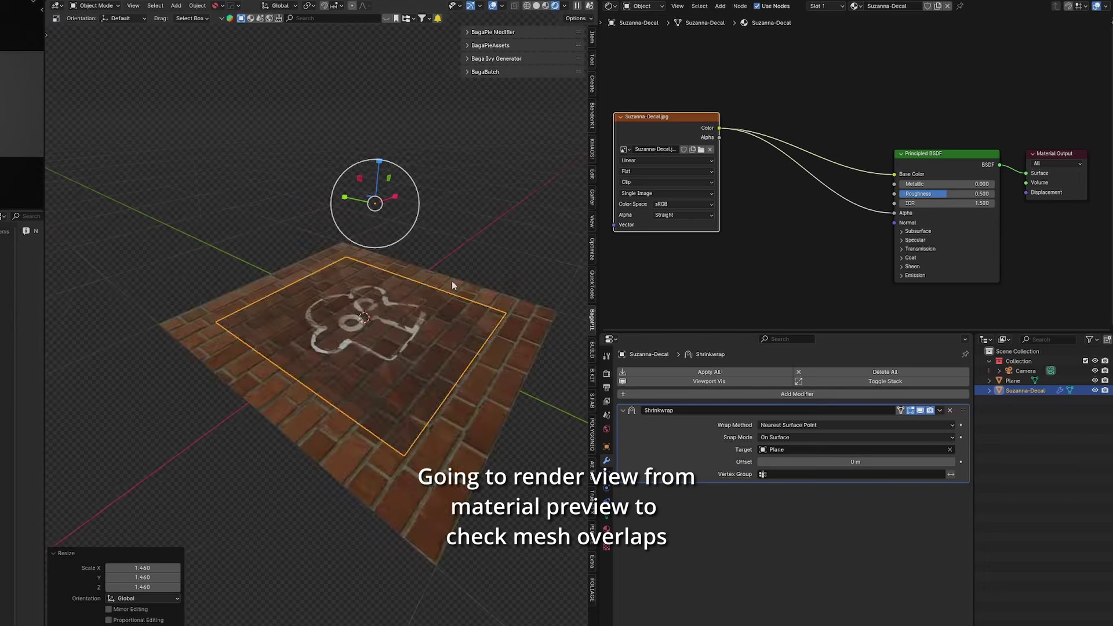
pyautogui.moveTo(455, 281); pyautogui.dragTo(386, 313, button='middle')
pyautogui.click(606, 388)
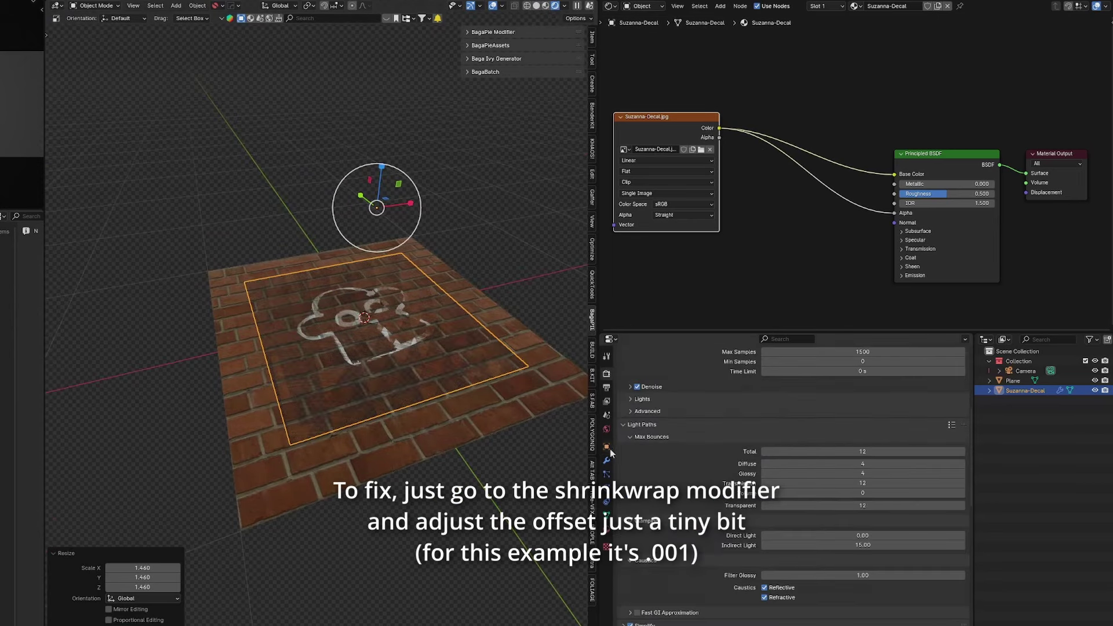
pyautogui.click(607, 461)
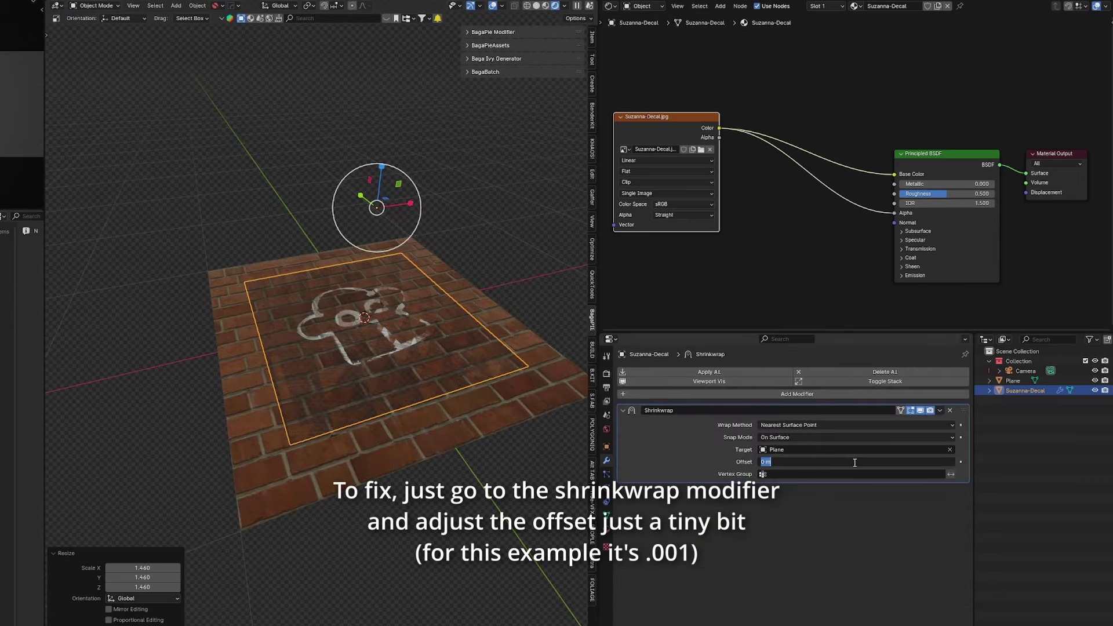
pyautogui.write('1')
pyautogui.press('Return')
# - Move the graffiti decal to a new spot on the brick plane
pyautogui.scroll(2, 365, 325)
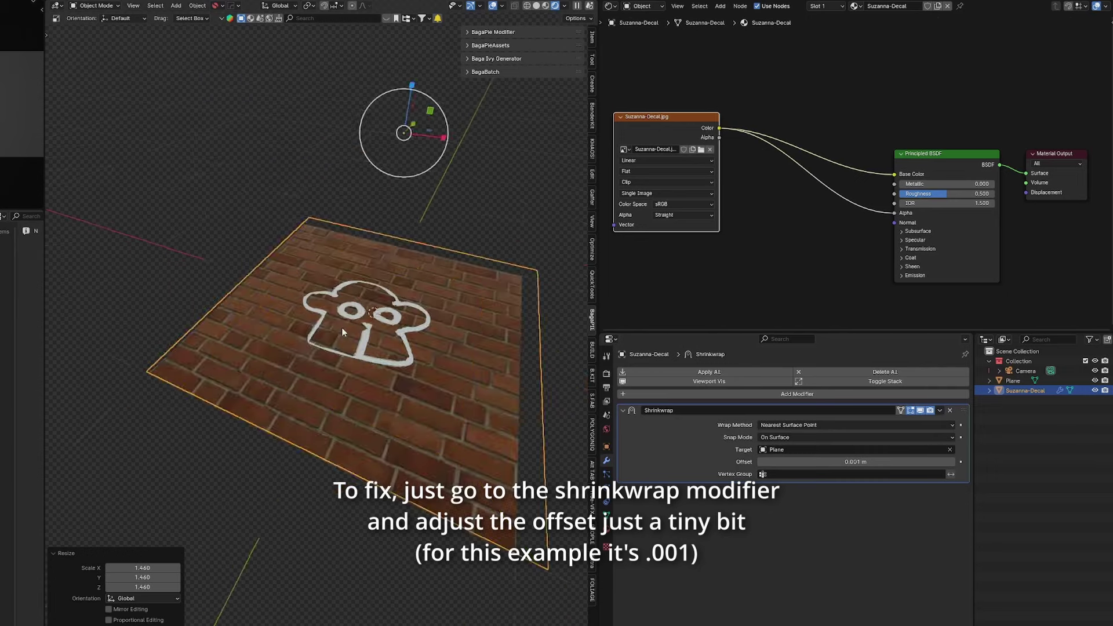
pyautogui.scroll(4, 342, 328)
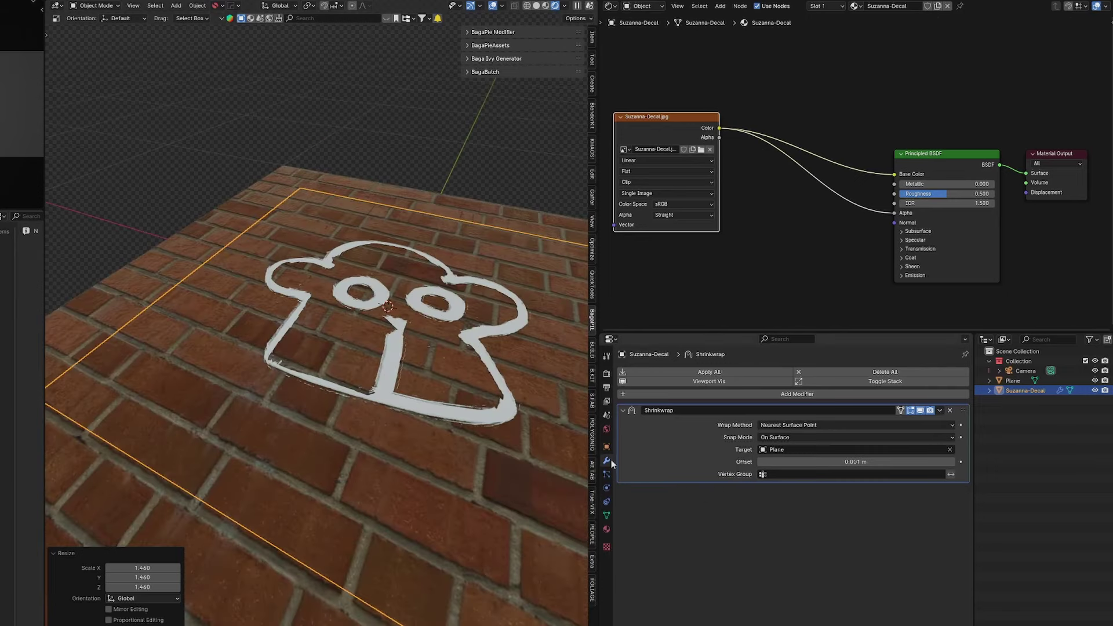
pyautogui.scroll(-5, 324, 348)
pyautogui.press('g')
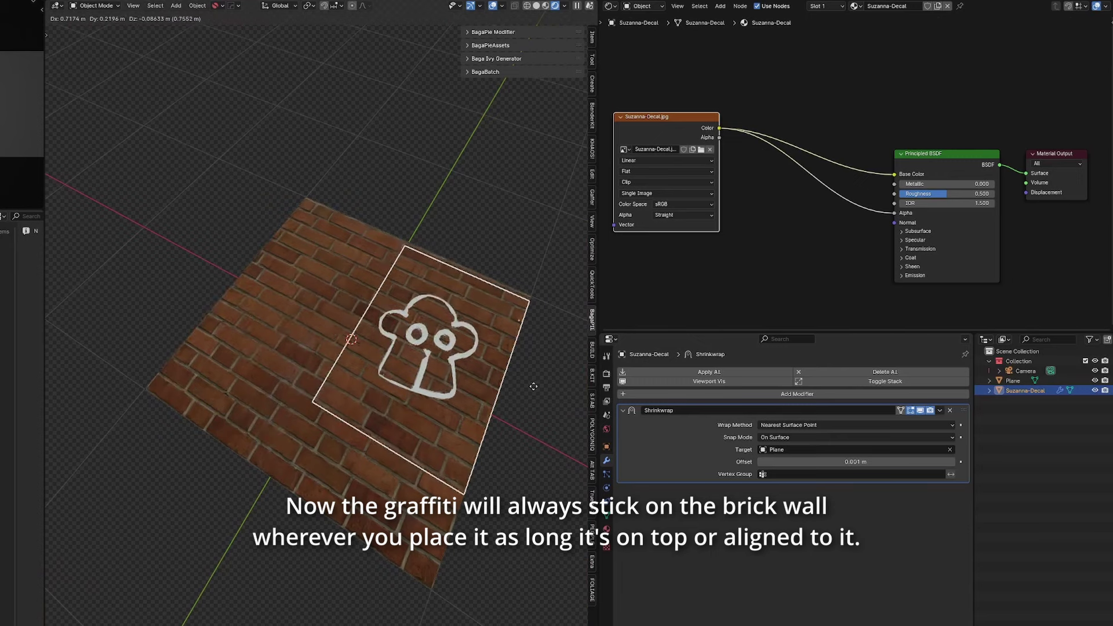
pyautogui.click(350, 357)
pyautogui.scroll(-3, 350, 358)
pyautogui.moveTo(360, 360)
pyautogui.mouseDown(button='middle')
pyautogui.moveTo(371, 325)
pyautogui.moveTo(401, 365)
pyautogui.mouseUp(button='middle')
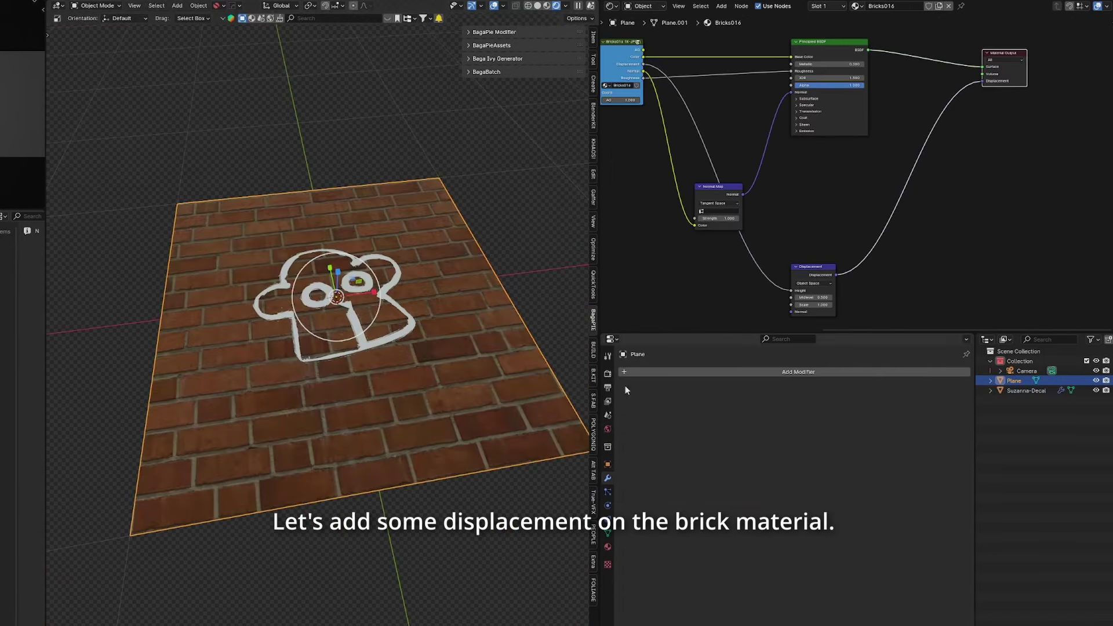
# - Give the brick Plane a Simple Subdivision Surface modifier with Adaptive Subdivision on
pyautogui.click(416, 366)
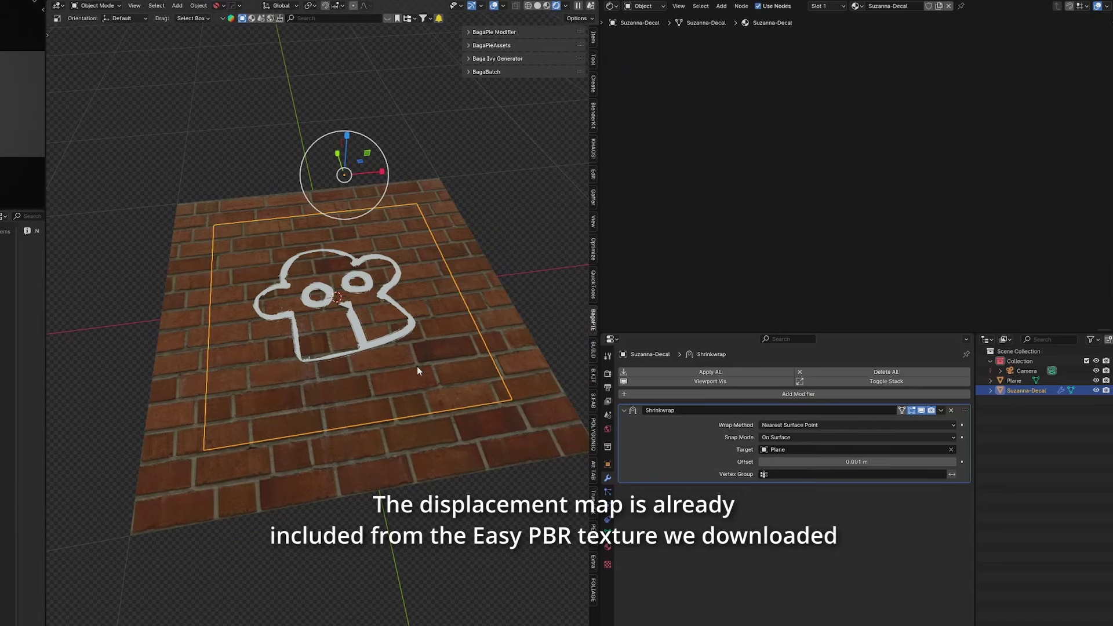
pyautogui.click(543, 406)
pyautogui.click(726, 372)
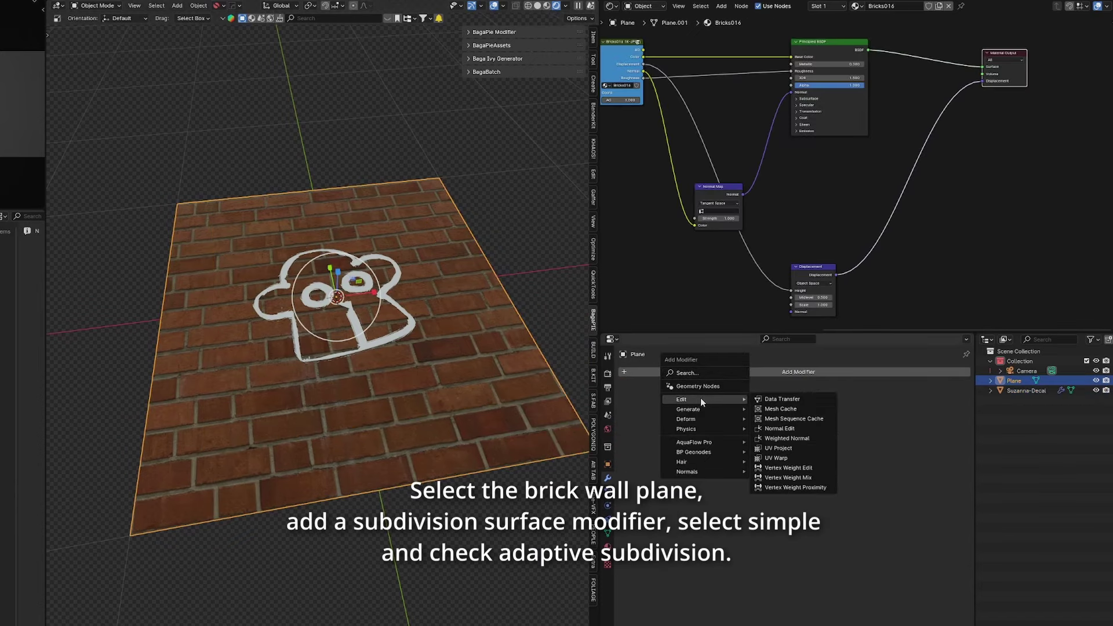
pyautogui.write('sub')
pyautogui.click(748, 416)
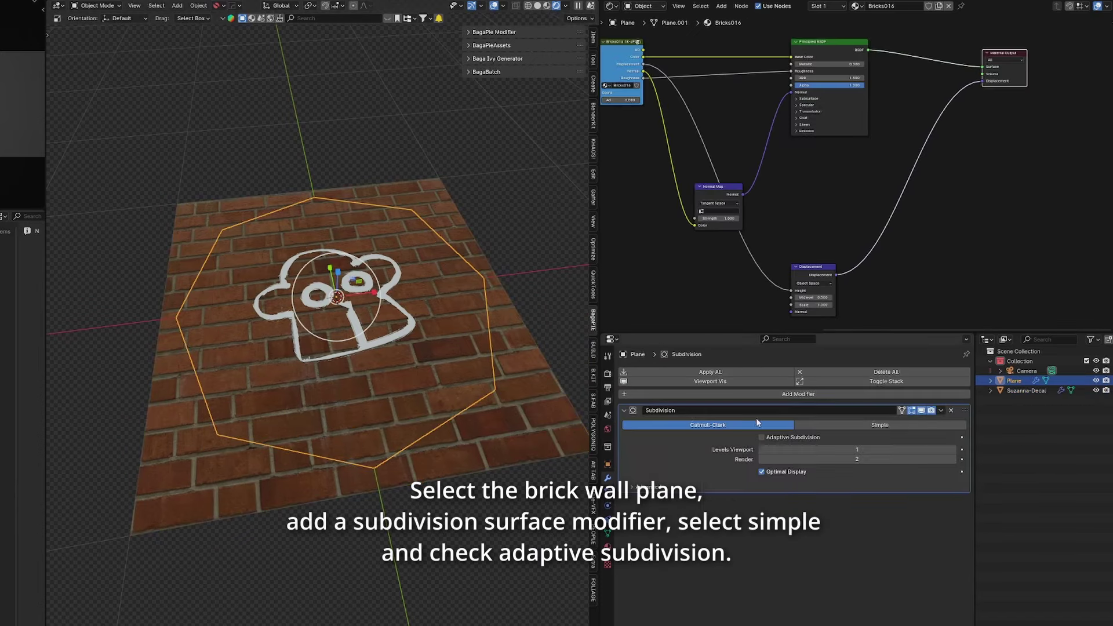
pyautogui.click(879, 425)
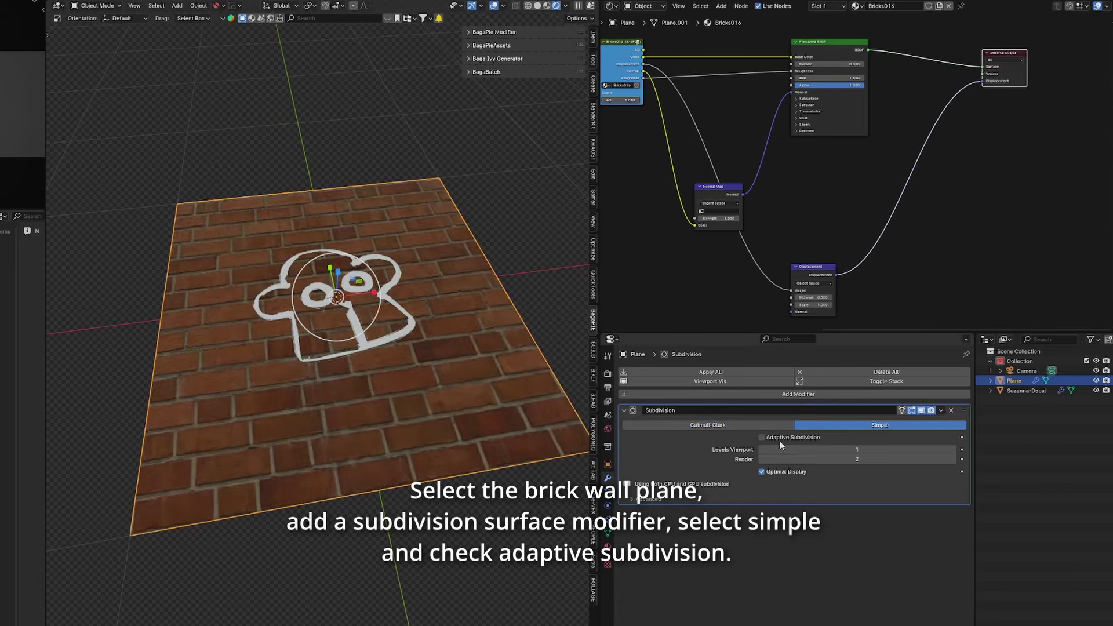
pyautogui.click(762, 438)
# - Bring up the displacement method choices in the brick material's Settings
pyautogui.moveTo(348, 328); pyautogui.dragTo(379, 277, button='middle')
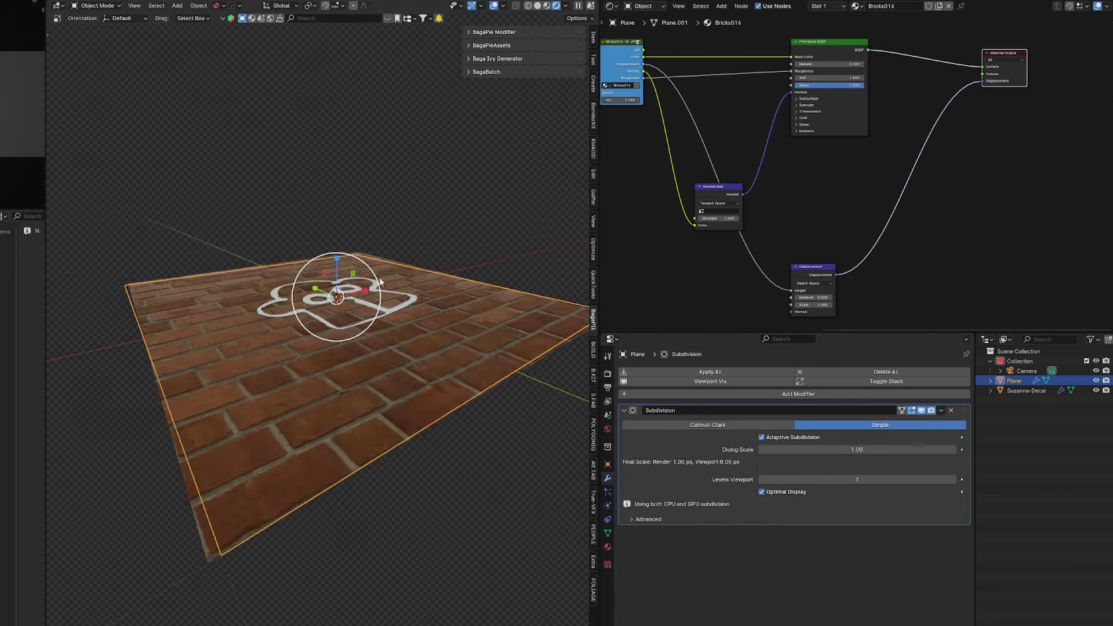
pyautogui.scroll(5, 379, 277)
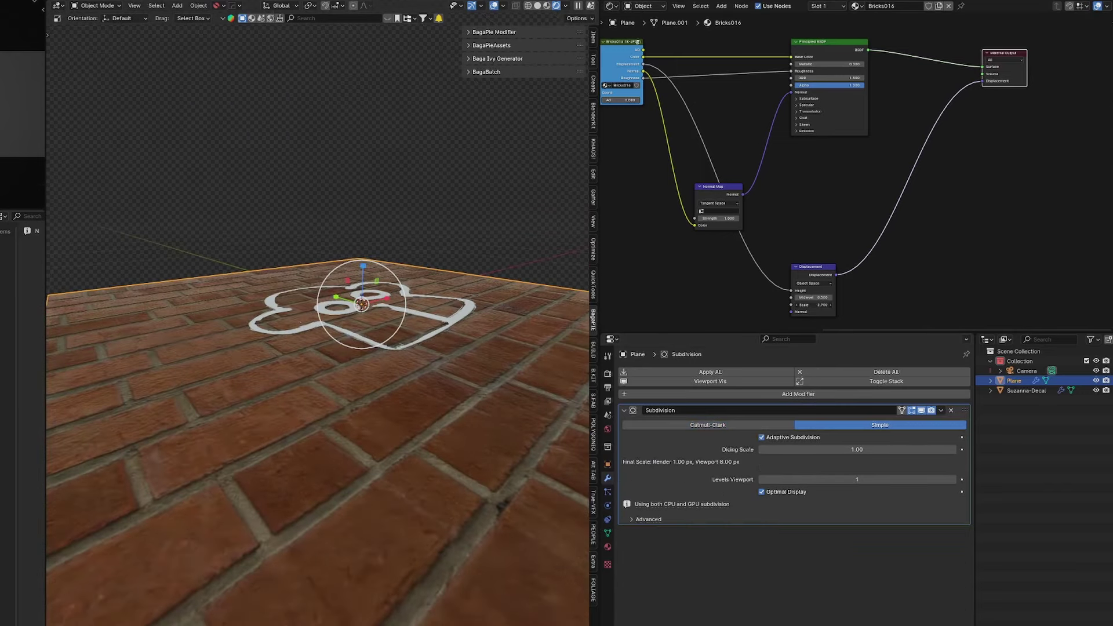
pyautogui.click(608, 547)
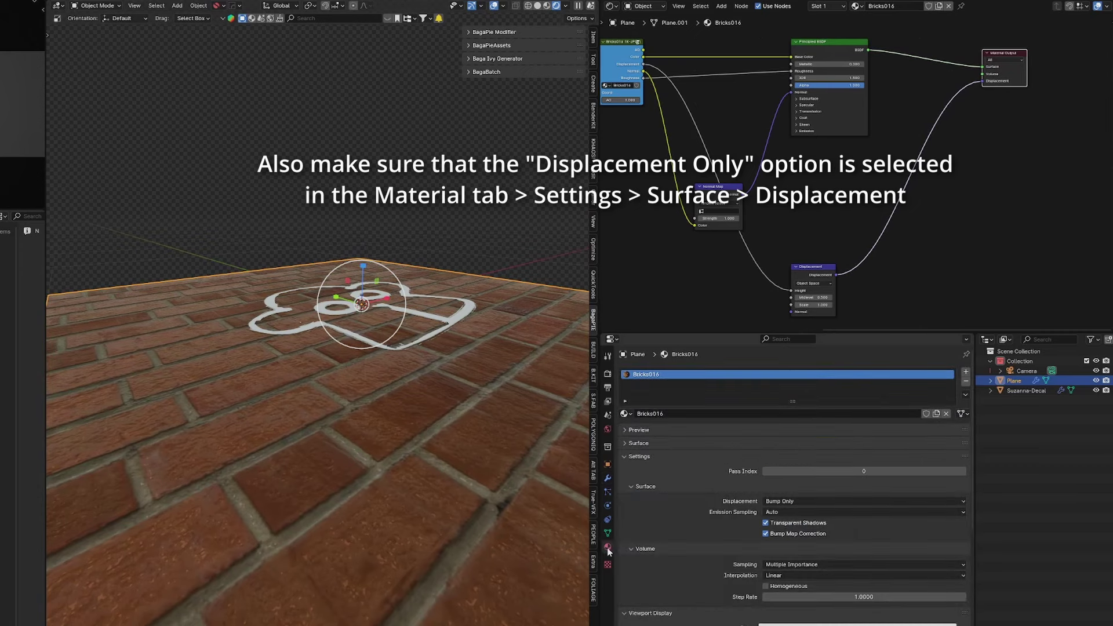
pyautogui.click(792, 502)
# - Set the material to Displacement Only and the Displacement node Scale to 0.02
pyautogui.click(798, 524)
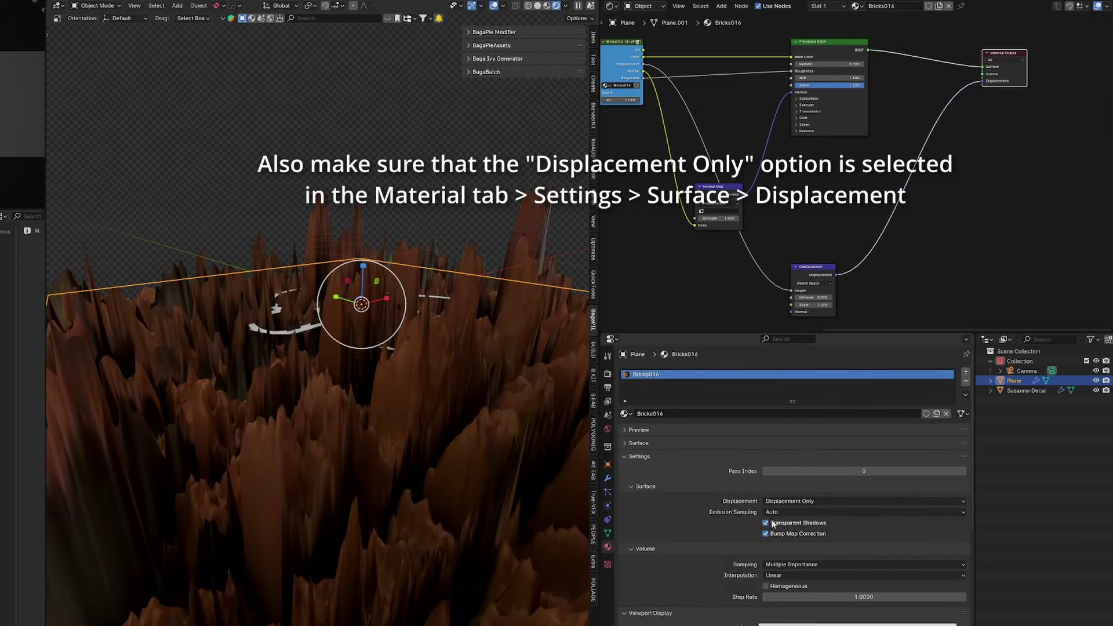
pyautogui.click(824, 304)
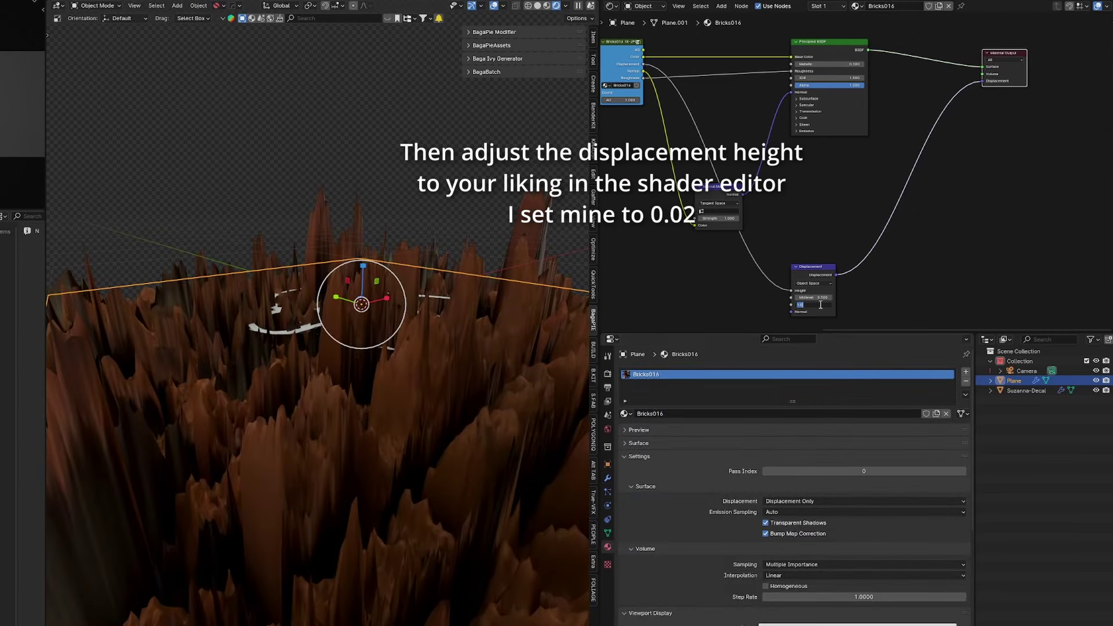
pyautogui.write('0.02')
pyautogui.press('Return')
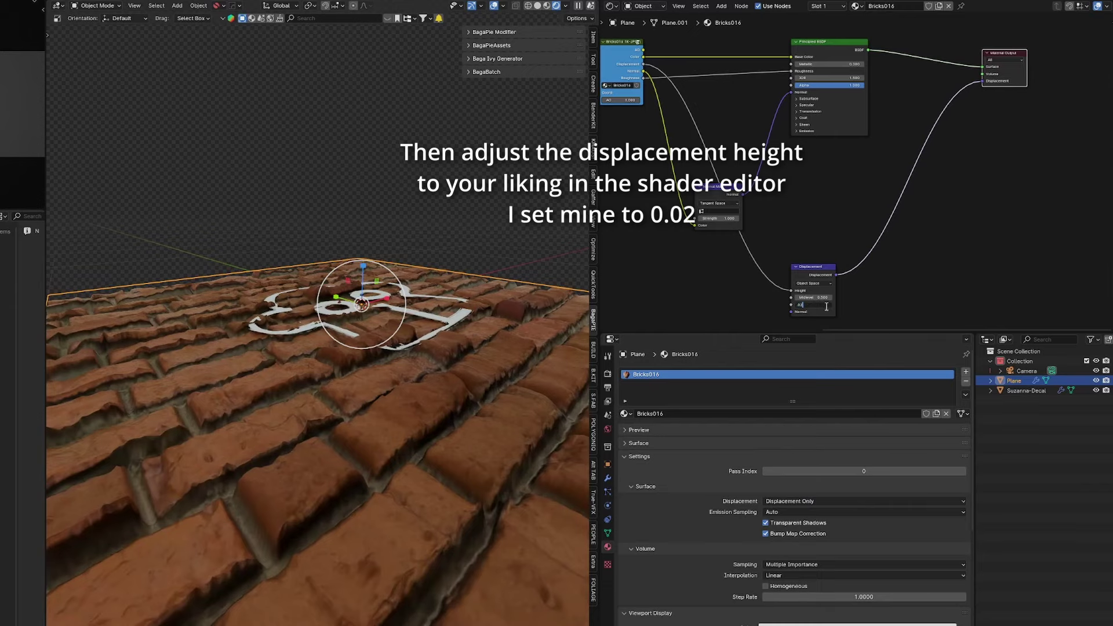
pyautogui.press('Return')
pyautogui.scroll(2, 346, 330)
pyautogui.scroll(2, 345, 329)
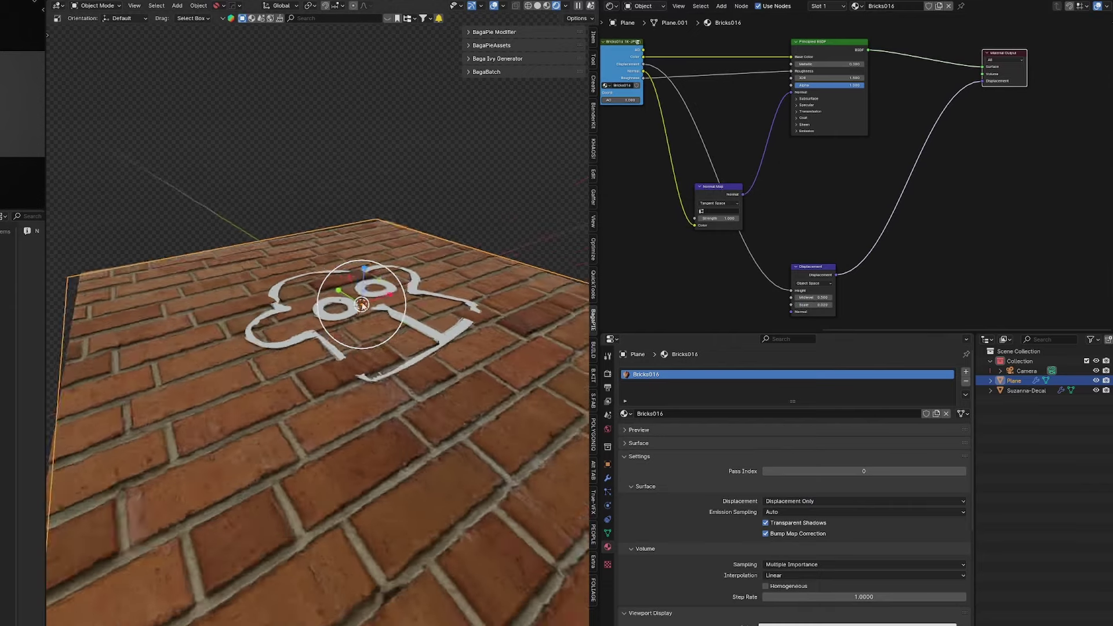
pyautogui.scroll(2, 346, 329)
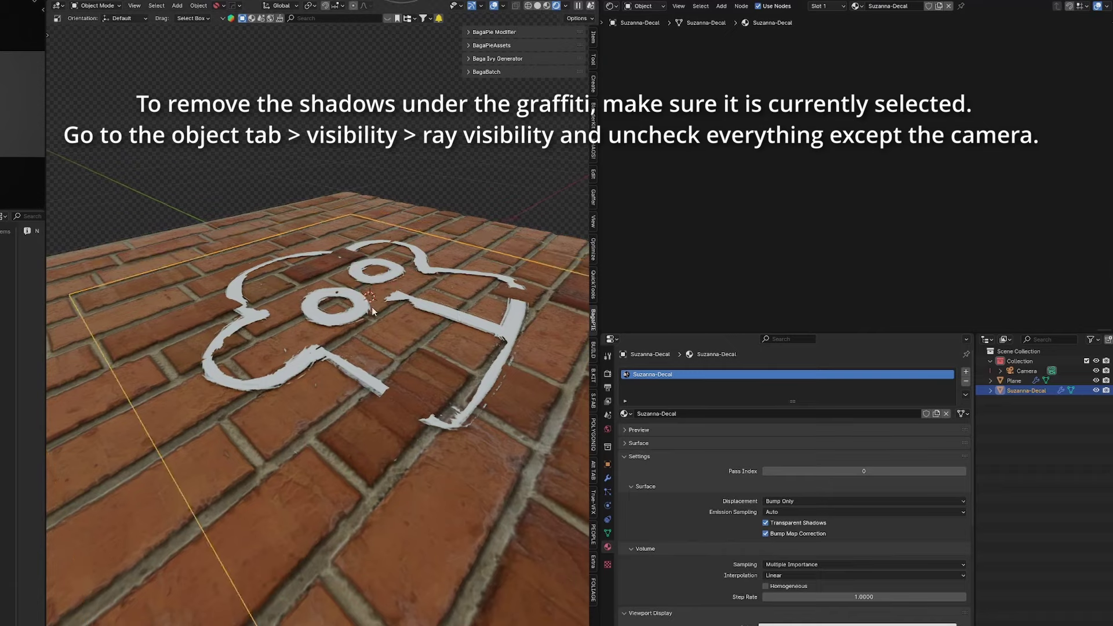
# - Turn off Glossy, Transmission, Volume Scatter and Shadow ray visibility on the Suzanna-Decal
pyautogui.click(607, 465)
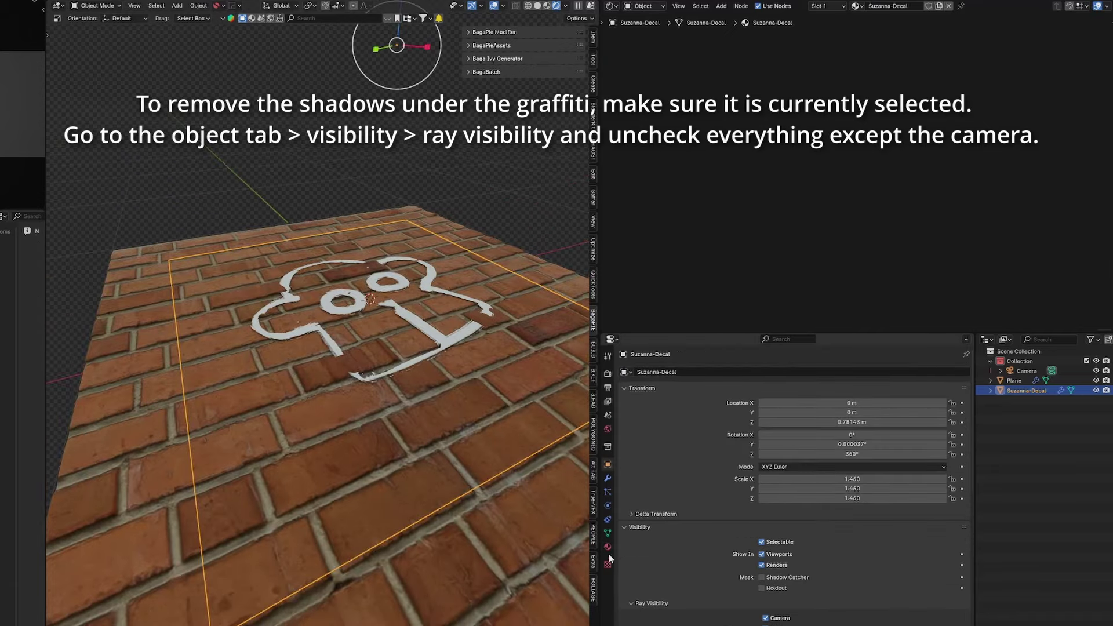
pyautogui.scroll(-4, 813, 533)
pyautogui.scroll(-1, 777, 545)
pyautogui.click(765, 556)
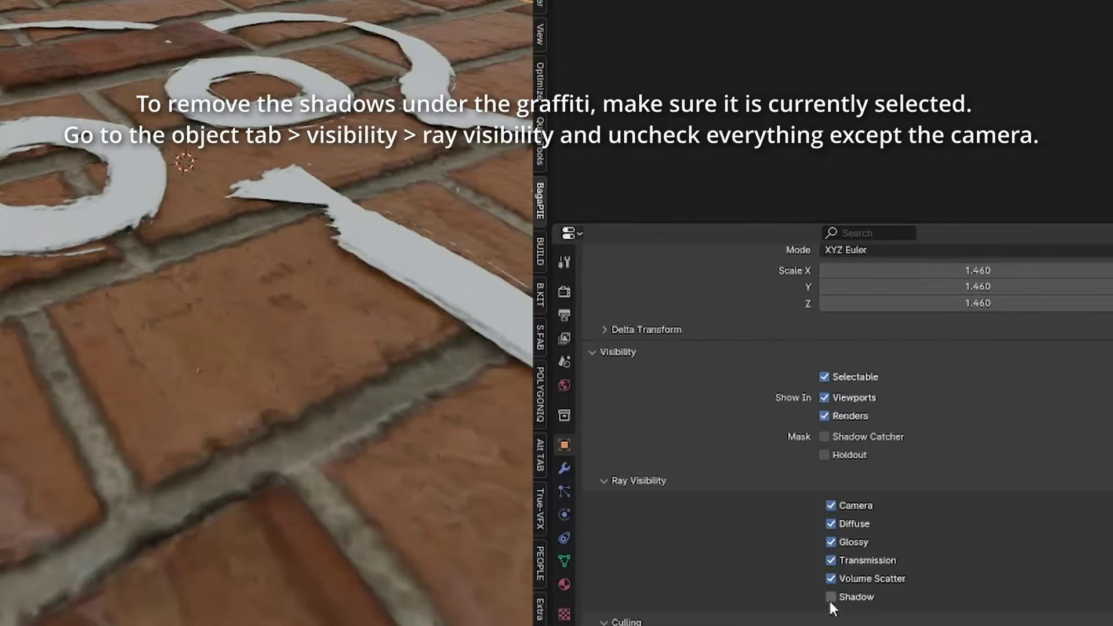
pyautogui.click(831, 597)
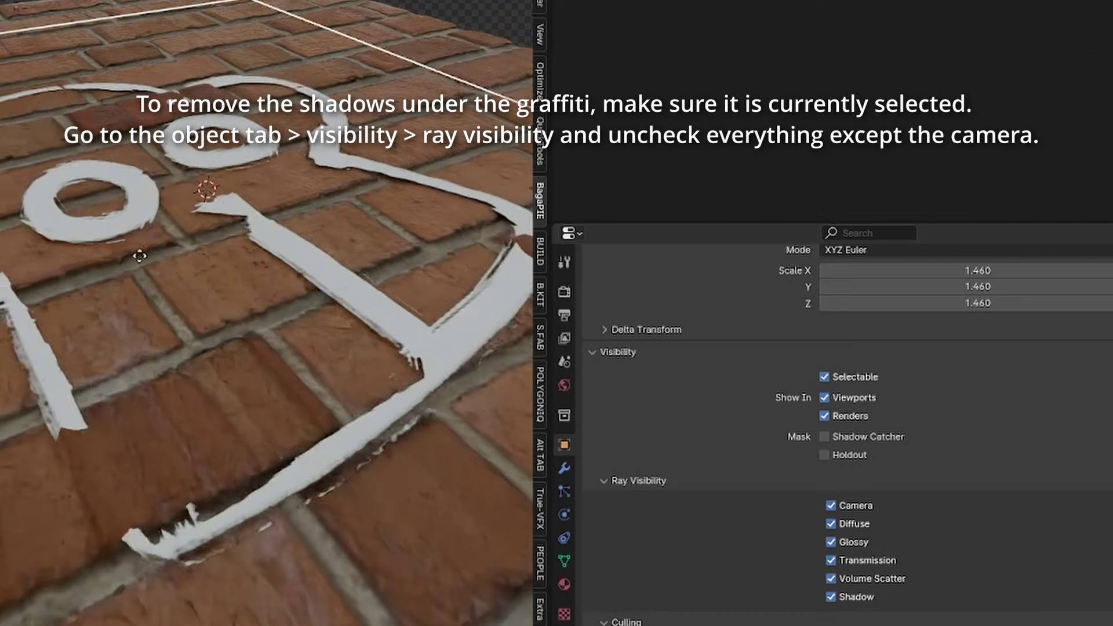
pyautogui.moveTo(831, 597); pyautogui.dragTo(831, 542)
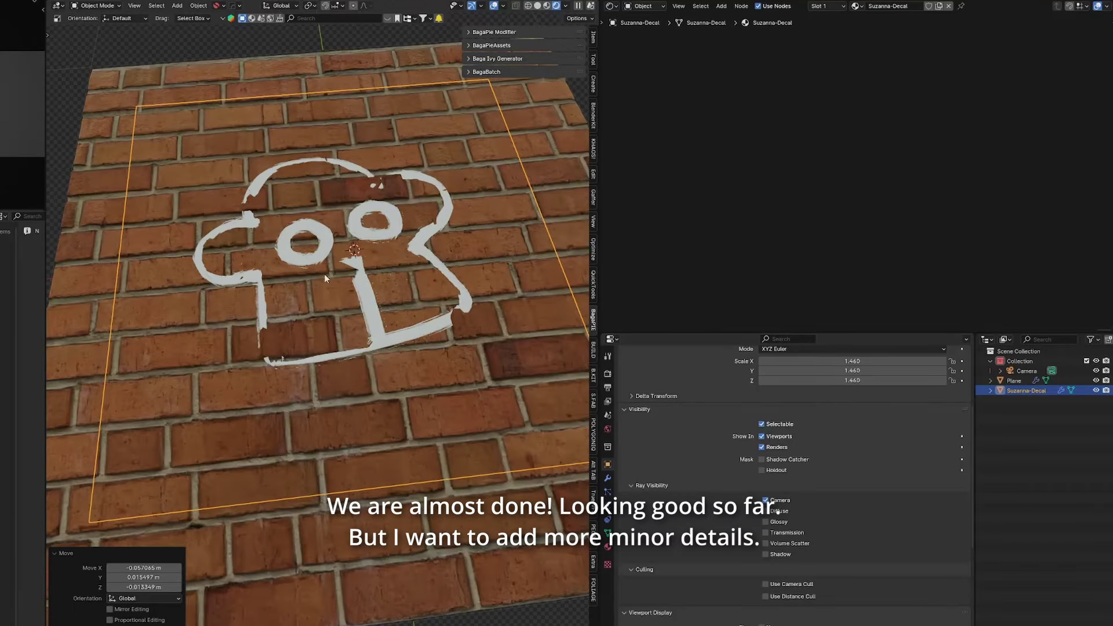
pyautogui.moveTo(325, 277)
pyautogui.mouseDown(button='middle')
pyautogui.moveTo(409, 248)
pyautogui.moveTo(307, 290)
pyautogui.mouseUp(button='middle')
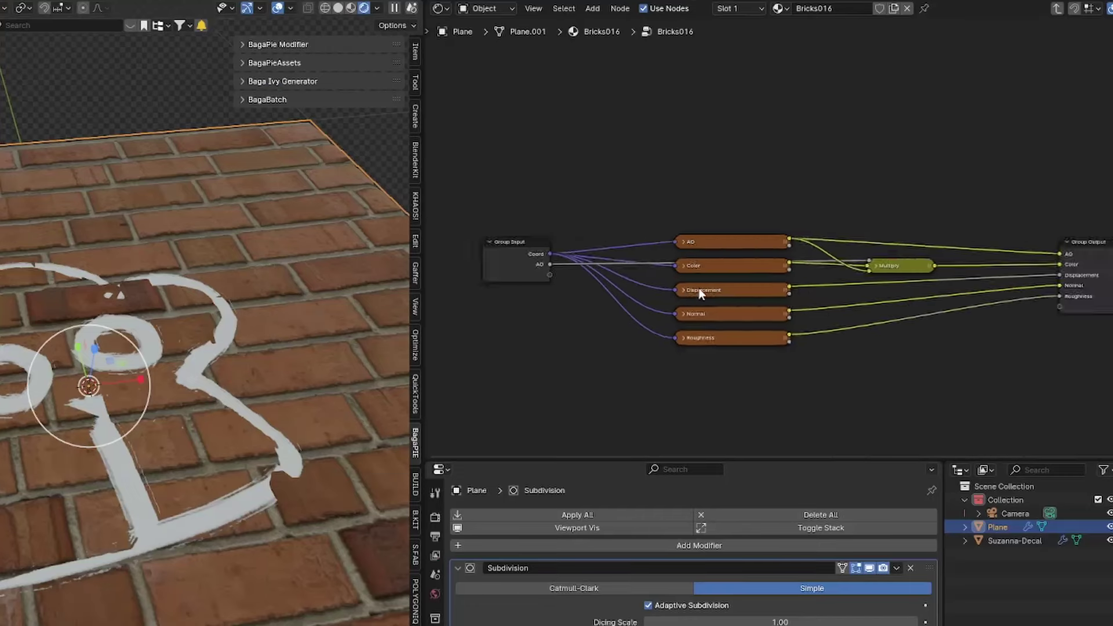
# - Preview the AO, Color, Normal and Displacement maps, ending on Displacement, and expand its image node
pyautogui.keyDown('ctrl'); pyautogui.keyDown('shift'); pyautogui.click(548, 246); pyautogui.keyUp('shift'); pyautogui.keyUp('ctrl')
pyautogui.keyDown('ctrl'); pyautogui.keyDown('shift'); pyautogui.click(545, 283); pyautogui.keyUp('shift'); pyautogui.keyUp('ctrl')
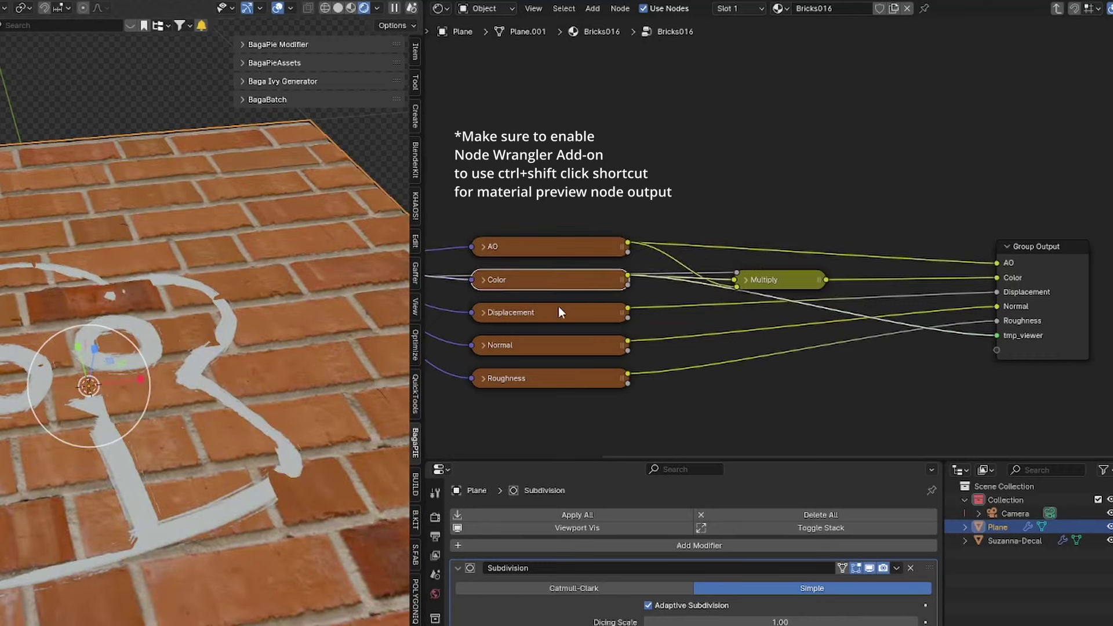
pyautogui.keyDown('ctrl'); pyautogui.keyDown('shift'); pyautogui.click(559, 308); pyautogui.keyUp('shift'); pyautogui.keyUp('ctrl')
pyautogui.keyDown('ctrl'); pyautogui.keyDown('shift'); pyautogui.click(560, 348); pyautogui.keyUp('shift'); pyautogui.keyUp('ctrl')
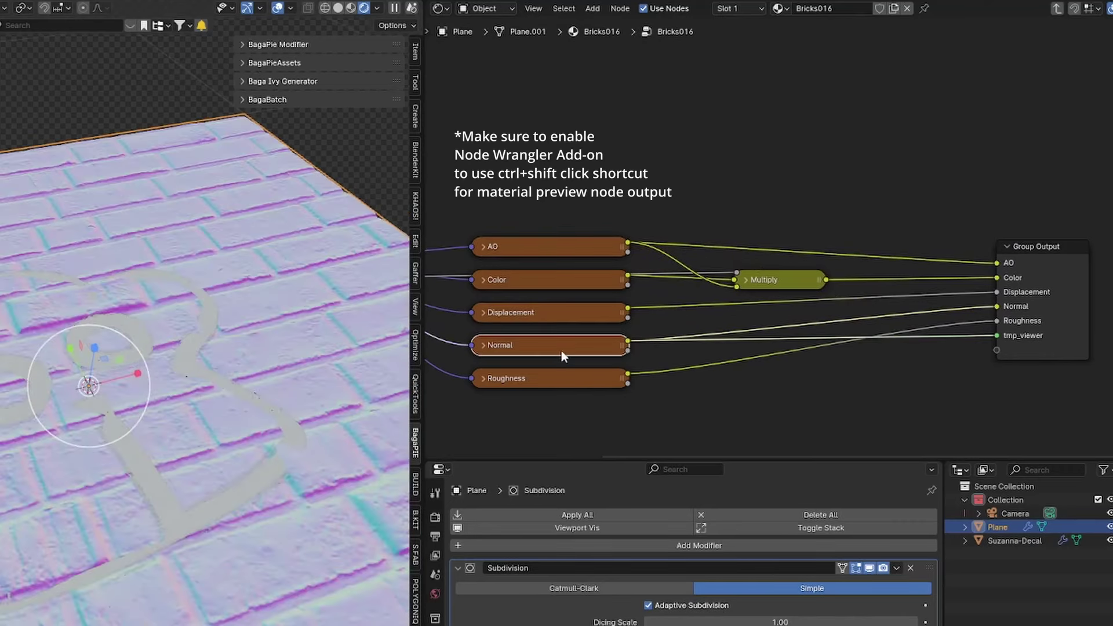
pyautogui.keyDown('ctrl'); pyautogui.keyDown('shift'); pyautogui.click(554, 312); pyautogui.keyUp('shift'); pyautogui.keyUp('ctrl')
pyautogui.moveTo(348, 371); pyautogui.dragTo(158, 395, button='middle')
pyautogui.click(483, 313)
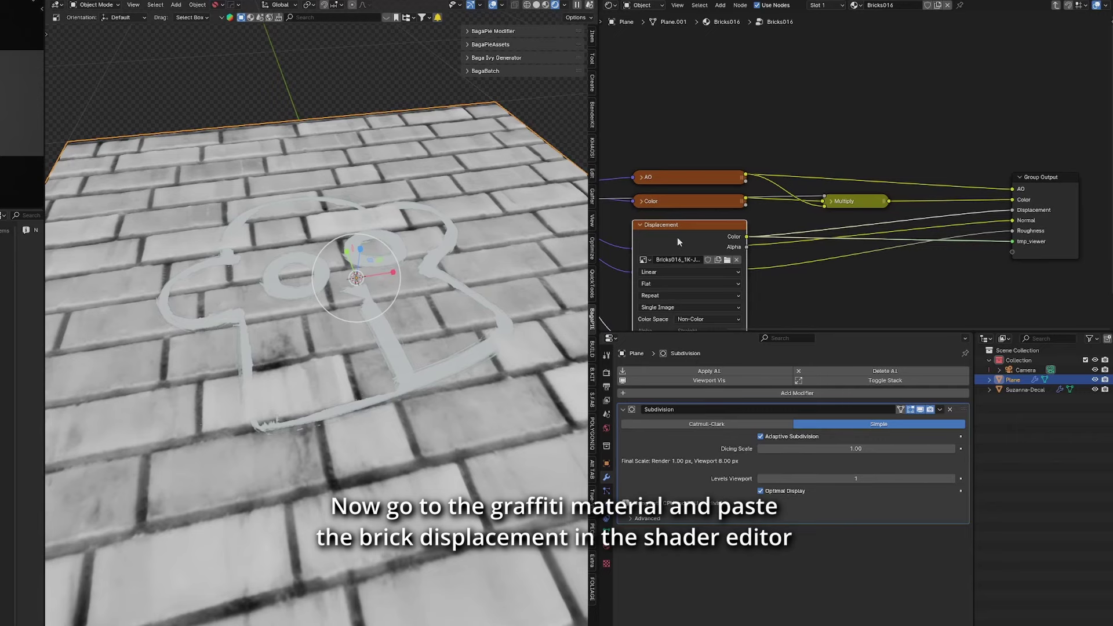
# - Paste the brick displacement texture node into the decal's material, below the graffiti image
pyautogui.click(472, 299)
pyautogui.click(607, 548)
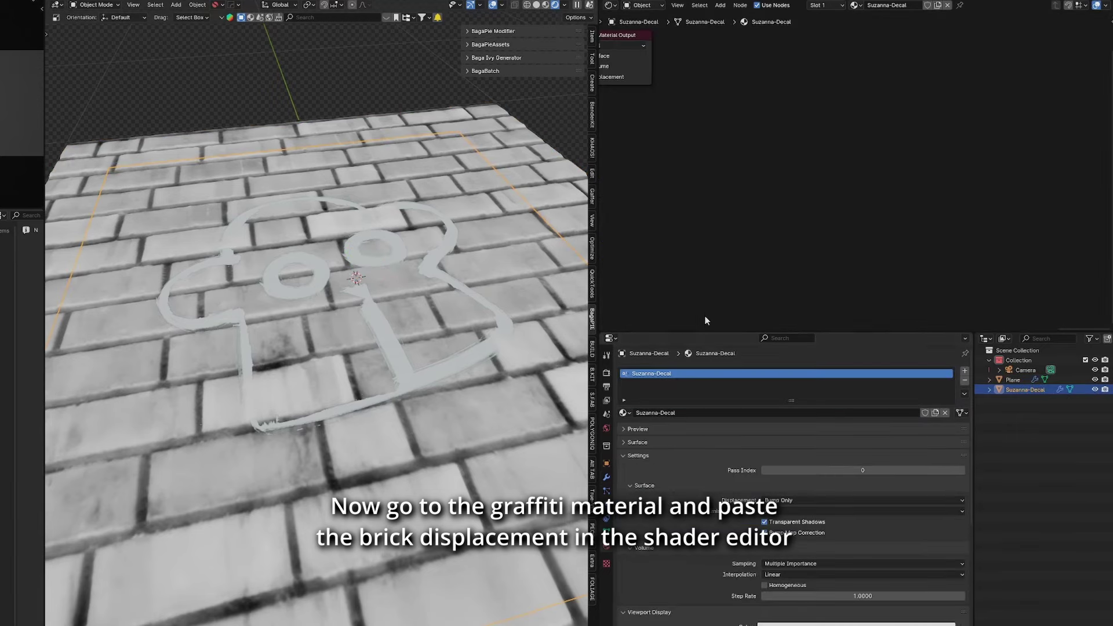
pyautogui.hotkey('ctrl', 'v')
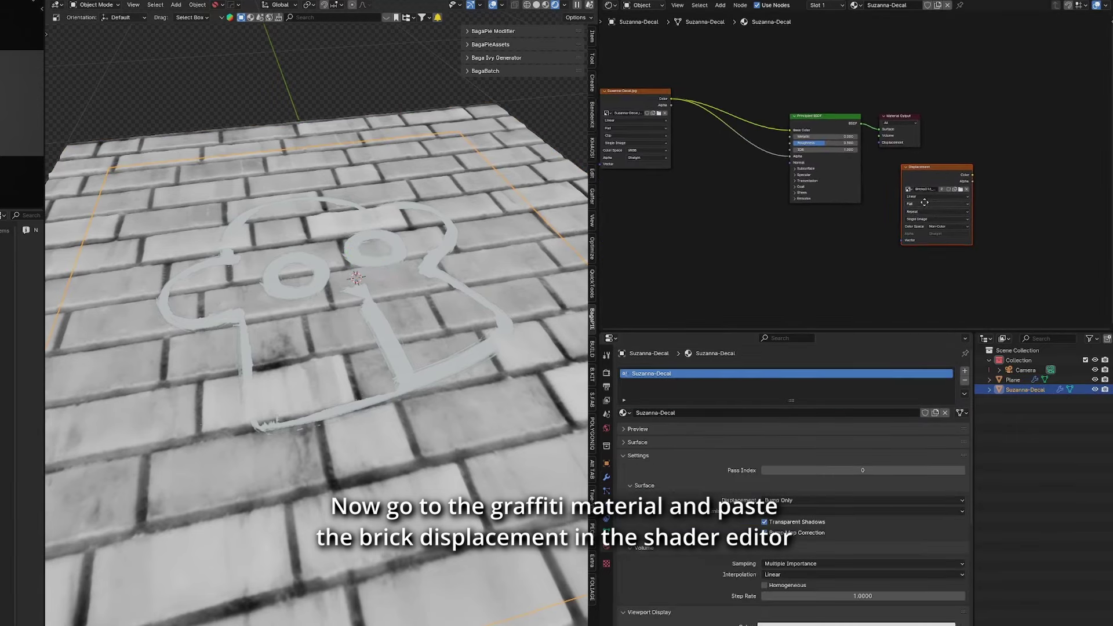
pyautogui.moveTo(805, 189); pyautogui.dragTo(689, 200)
pyautogui.click(689, 199)
pyautogui.scroll(2, 766, 198)
pyautogui.scroll(1, 812, 197)
# - Insert a Mix Color node on the image-to-alpha link, with displacement Color driving its Factor
pyautogui.hotkey('shift', 'a')
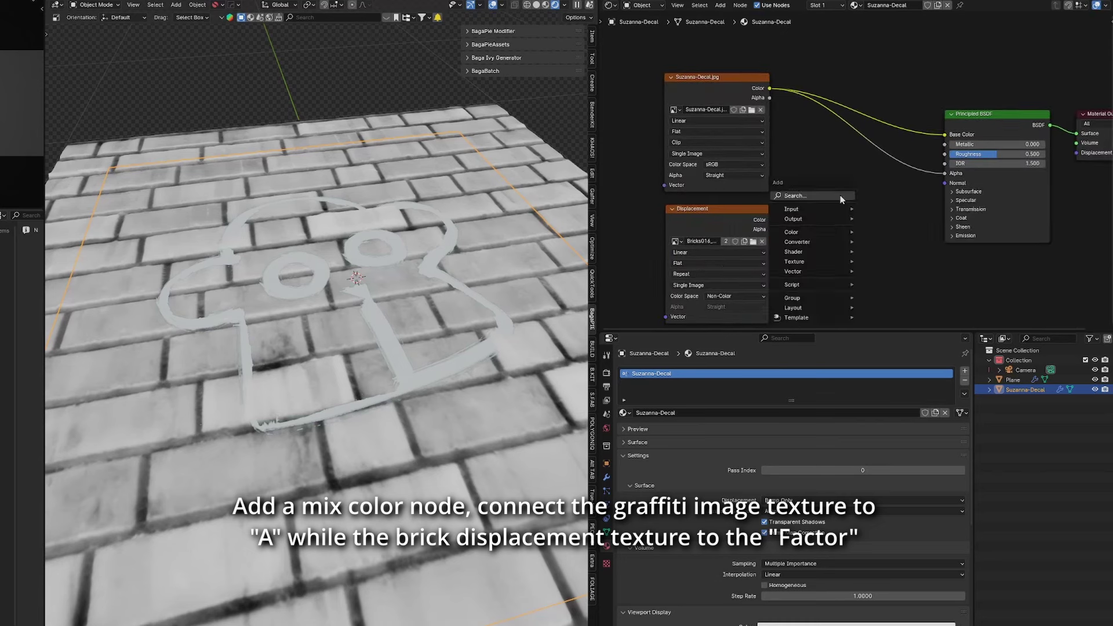
pyautogui.write('n')
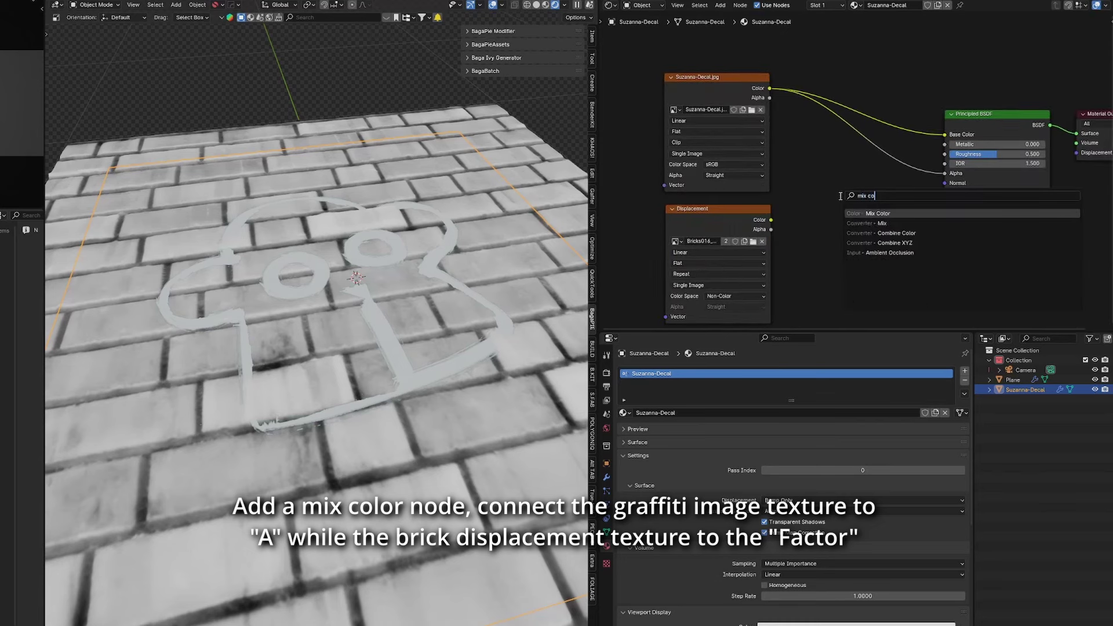
pyautogui.press('Return')
pyautogui.click(835, 147)
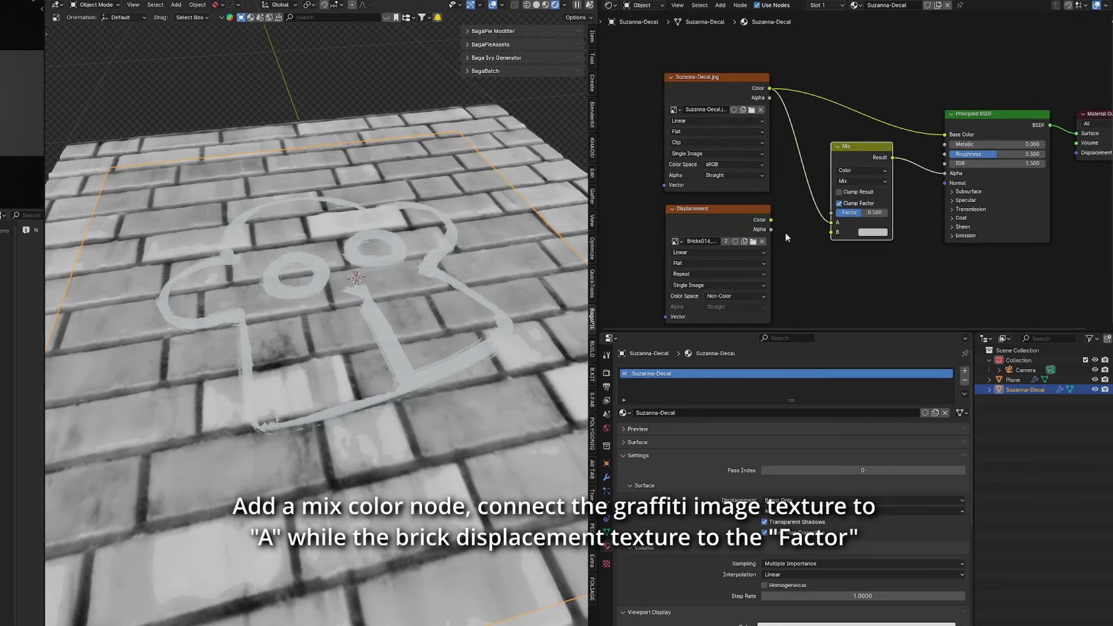
pyautogui.moveTo(833, 215); pyautogui.dragTo(833, 213)
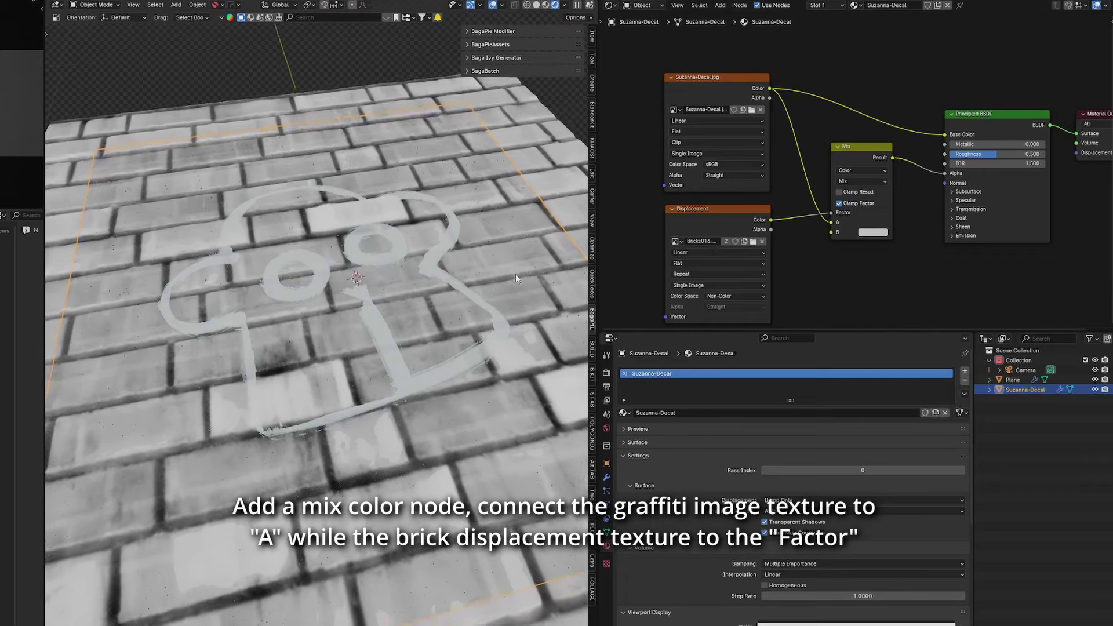
pyautogui.scroll(-1, 748, 229)
pyautogui.moveTo(747, 225); pyautogui.dragTo(794, 209, button='middle')
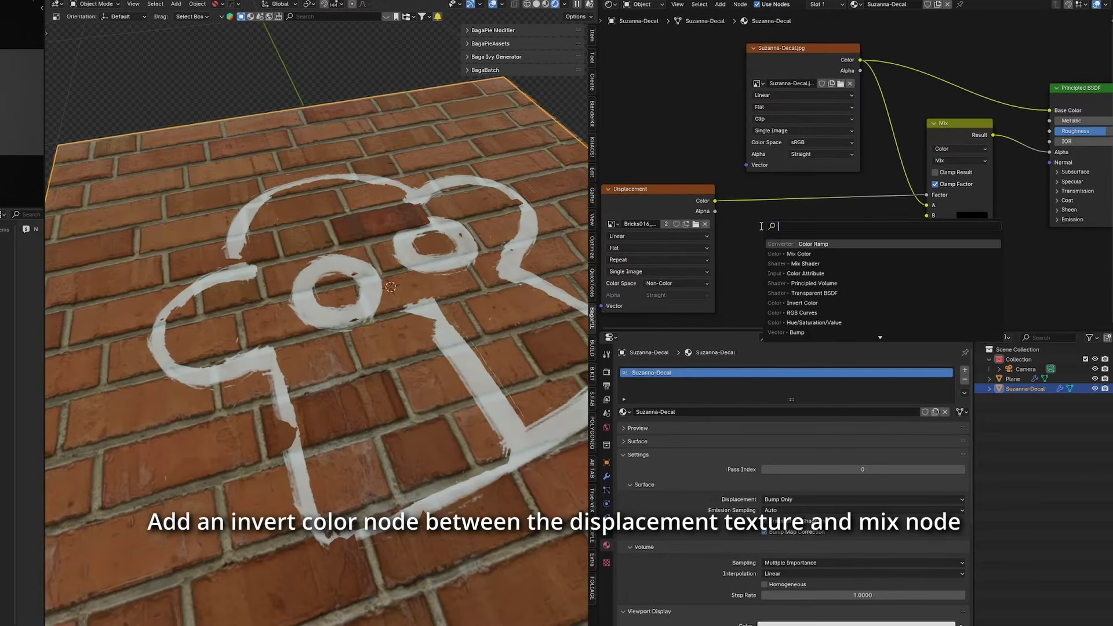
# - Insert an Invert Color node between the brick displacement and the Mix node
pyautogui.write('vert')
pyautogui.press('Return')
pyautogui.click(774, 198)
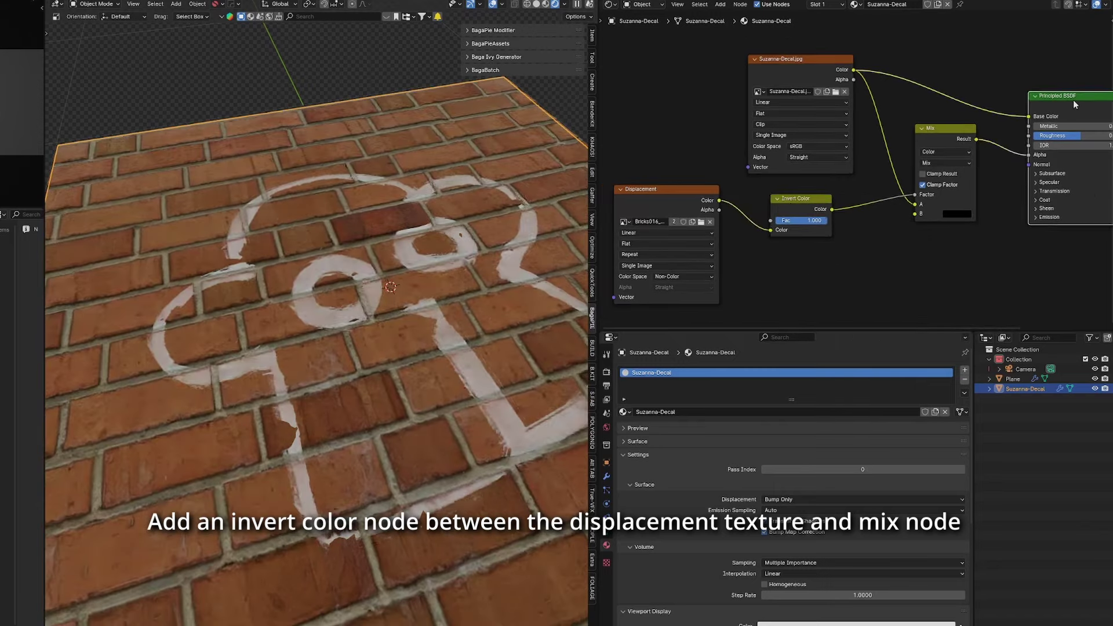
pyautogui.moveTo(534, 248)
pyautogui.mouseDown(button='middle')
pyautogui.moveTo(414, 239)
pyautogui.moveTo(423, 236)
pyautogui.mouseUp(button='middle')
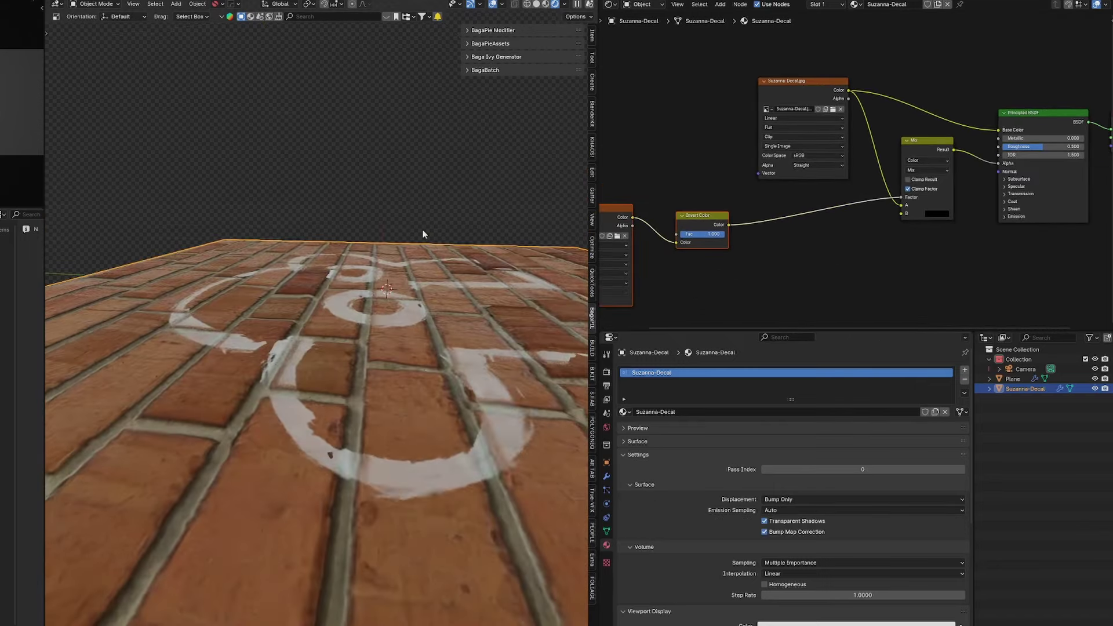
pyautogui.scroll(1, 771, 215)
# - Add a Color Ramp after Invert Color, adjusting its black stop and moving the white stop to 0.618
pyautogui.hotkey('shift', 'a')
pyautogui.write('c')
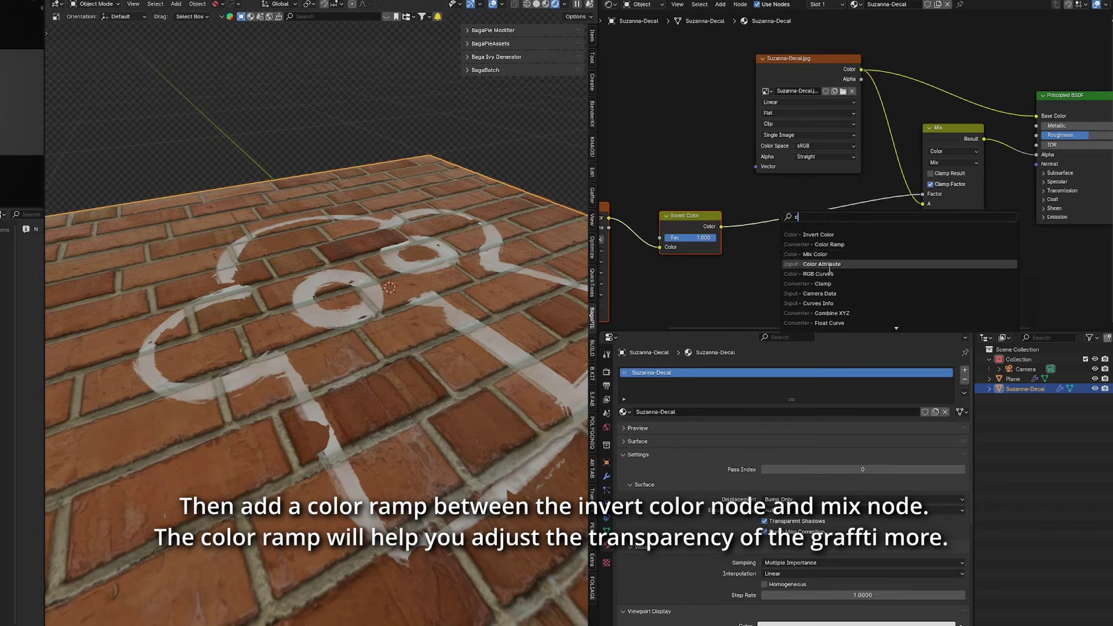
pyautogui.click(829, 244)
pyautogui.moveTo(769, 258); pyautogui.dragTo(883, 266)
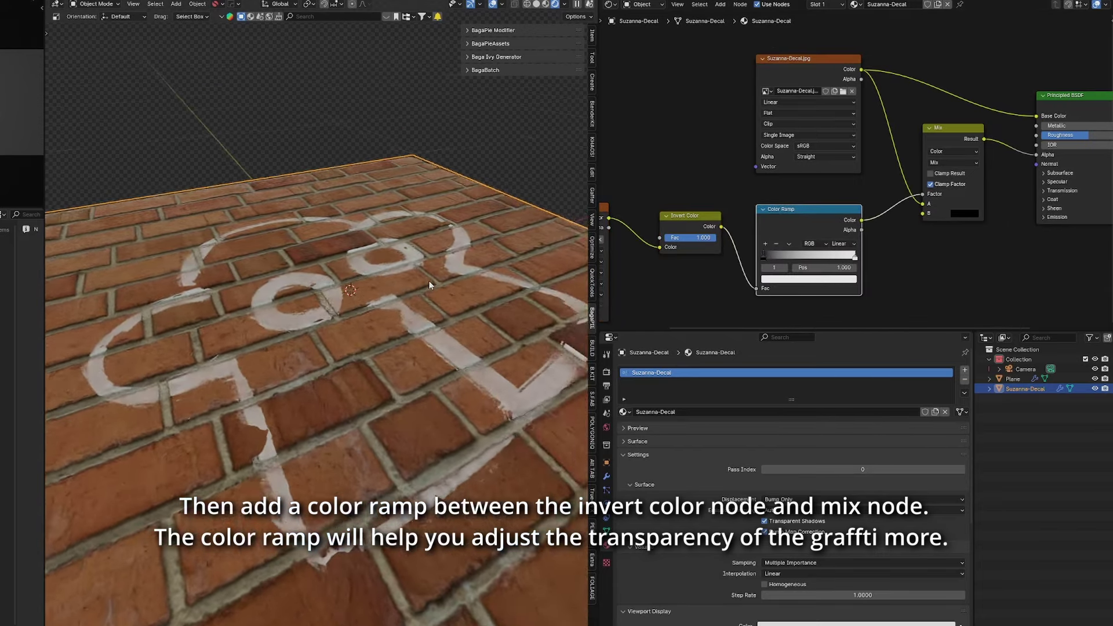
pyautogui.moveTo(763, 257); pyautogui.dragTo(832, 259)
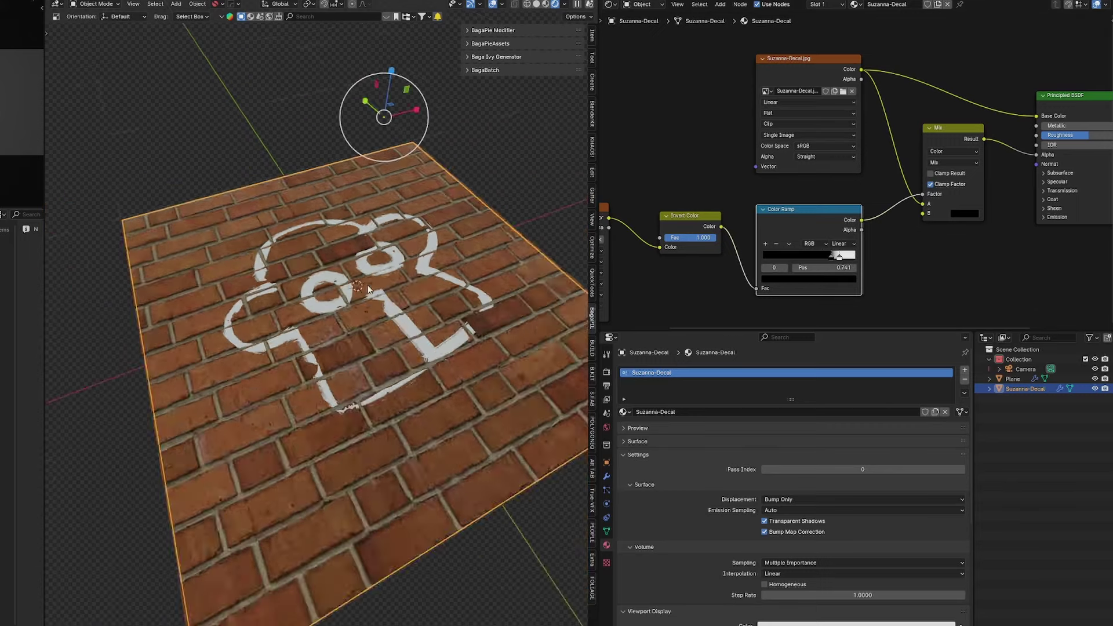
pyautogui.moveTo(385, 112); pyautogui.dragTo(406, 116)
pyautogui.moveTo(853, 260); pyautogui.dragTo(847, 263)
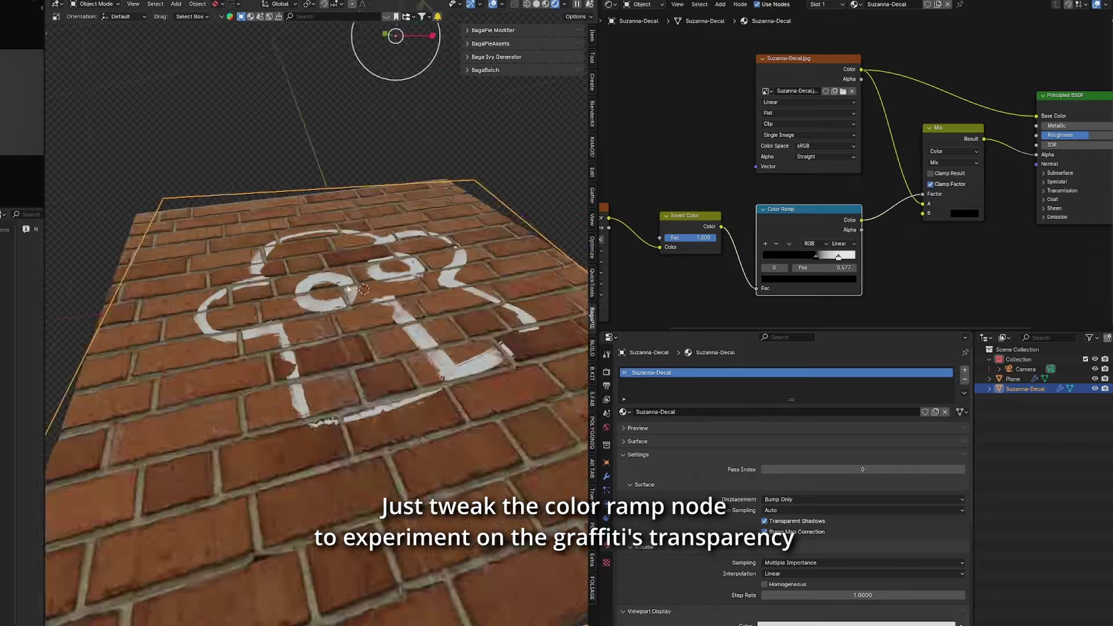
pyautogui.moveTo(372, 313)
pyautogui.mouseDown(button='middle')
pyautogui.moveTo(348, 271)
pyautogui.moveTo(438, 260)
pyautogui.mouseUp(button='middle')
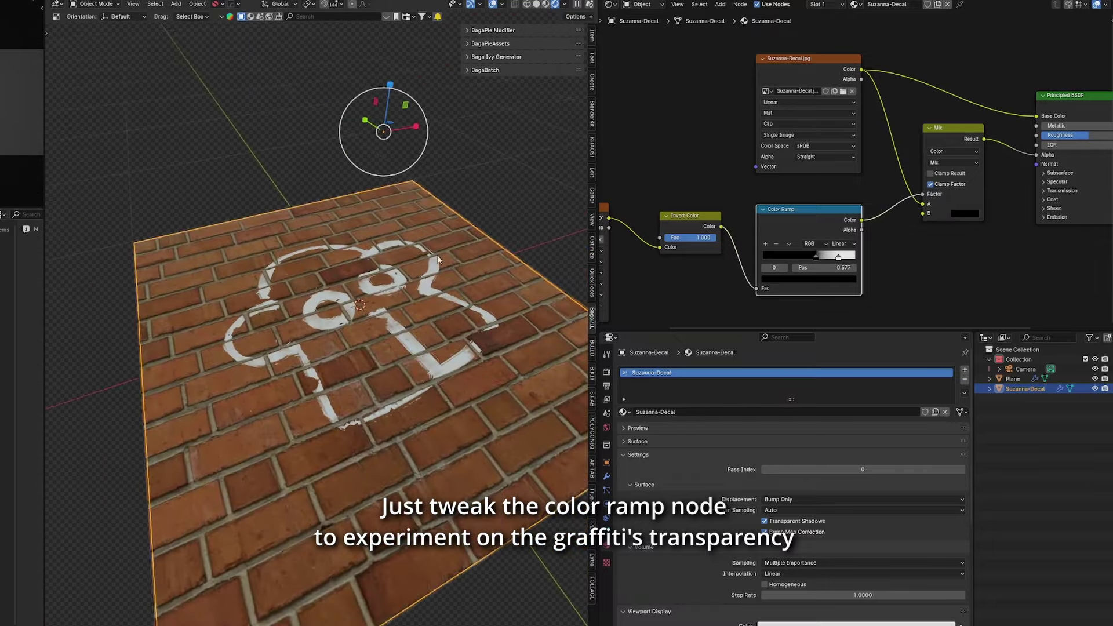
pyautogui.moveTo(841, 256); pyautogui.dragTo(820, 256)
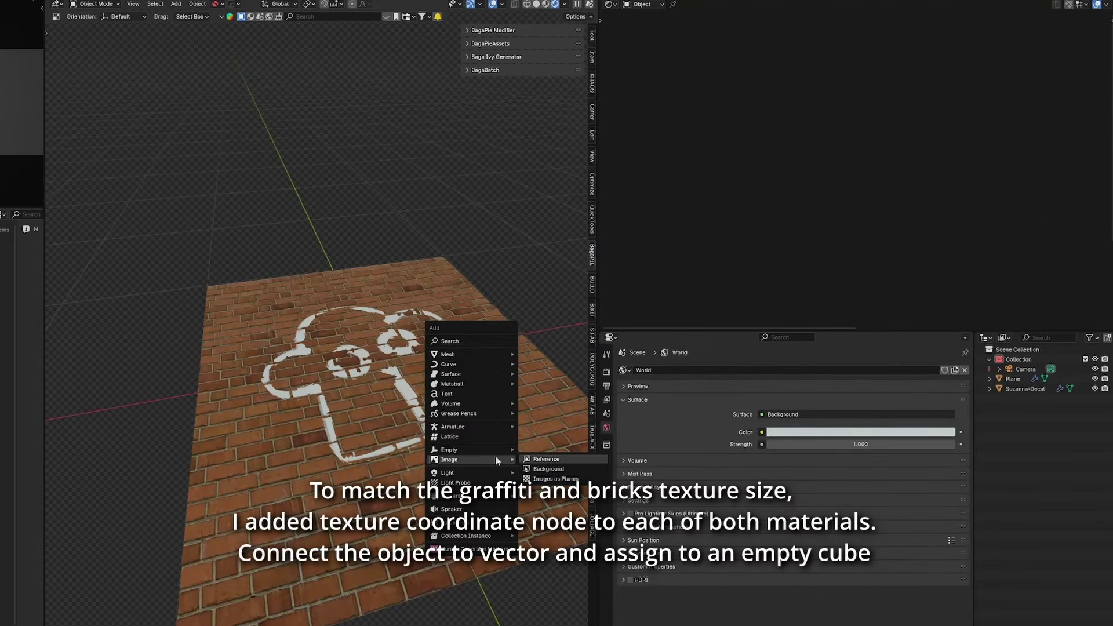
# - Add an empty cube and raise it along Z above the plane
pyautogui.click(549, 491)
pyautogui.press('g')
pyautogui.press('z')
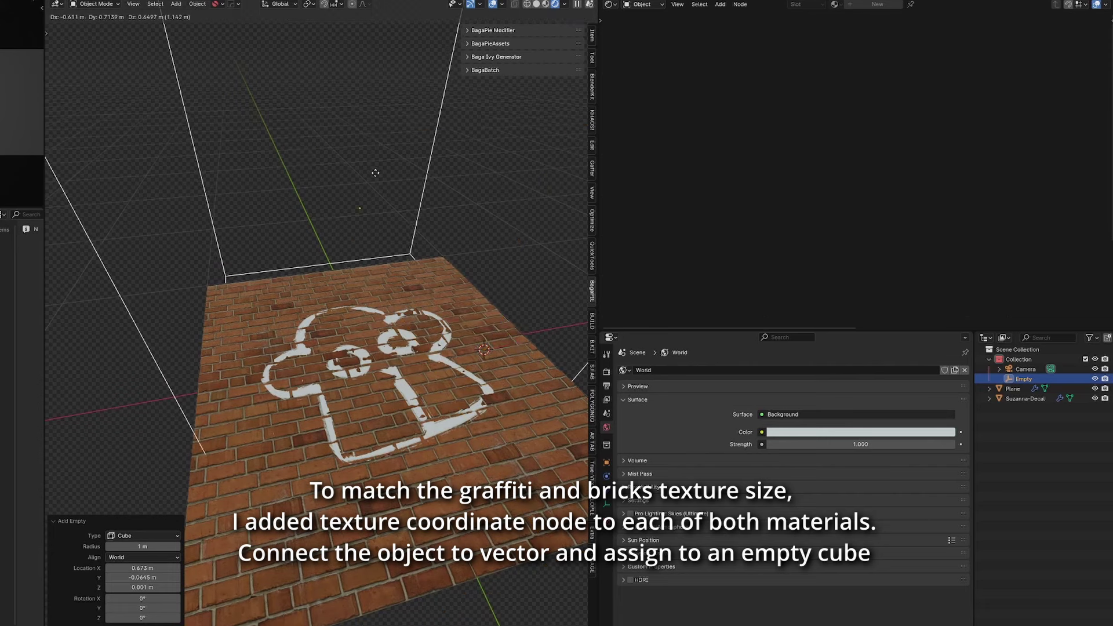
pyautogui.click(333, 163)
# - Set the Texture Coordinate Object to the empty in both graffiti and brick materials
pyautogui.click(394, 360)
pyautogui.press('Home')
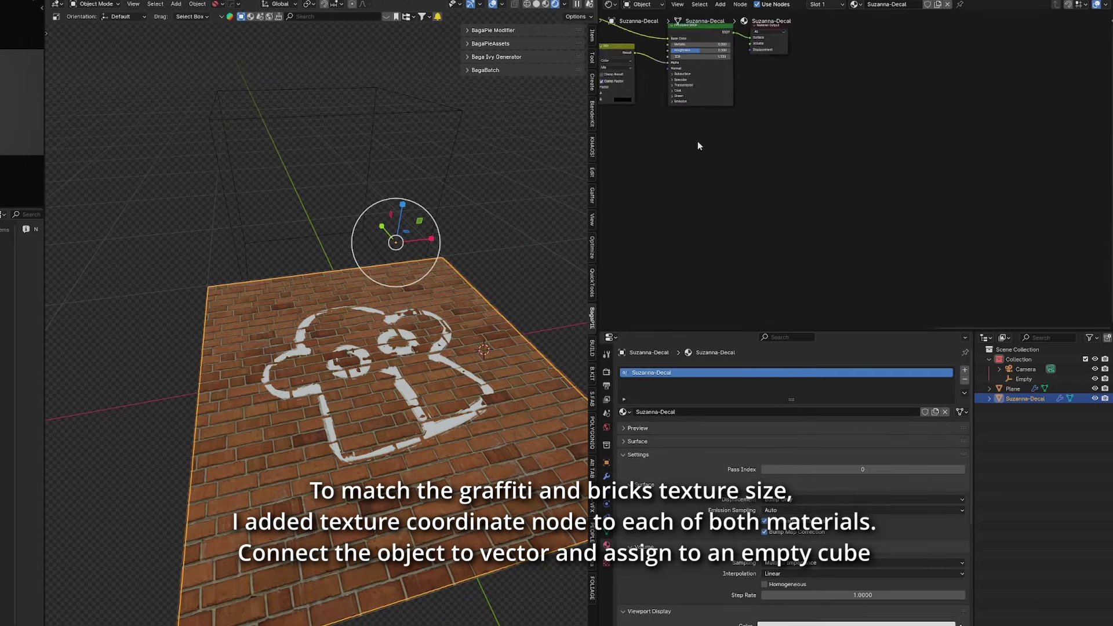
pyautogui.keyDown('ctrl'); pyautogui.hscroll(-5, 802, 231); pyautogui.keyUp('ctrl')
pyautogui.scroll(3, 730, 257)
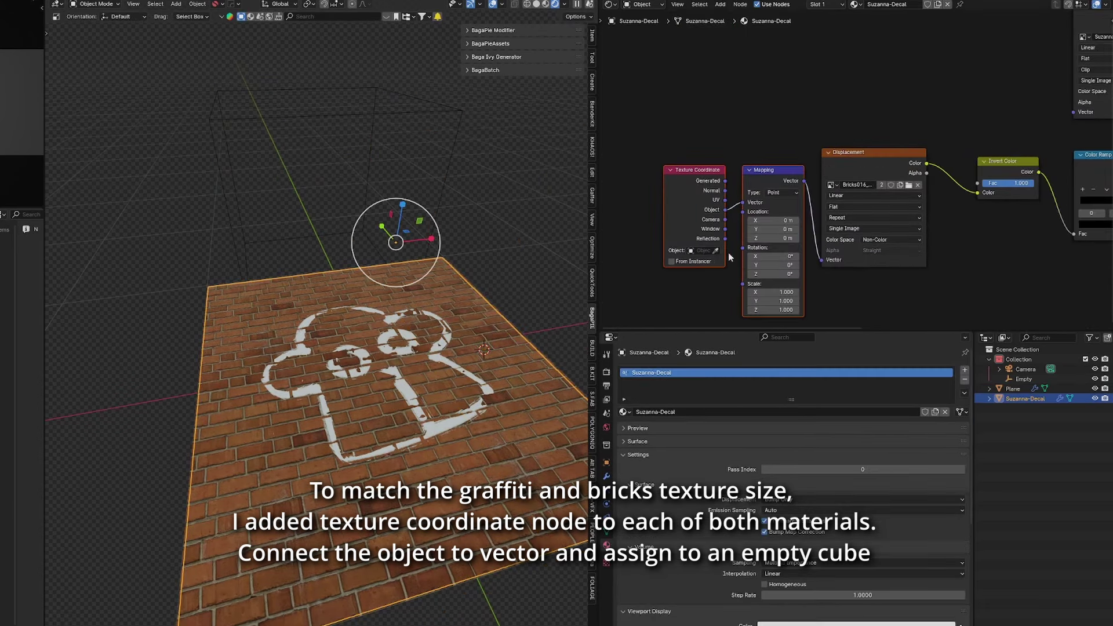
pyautogui.click(462, 108)
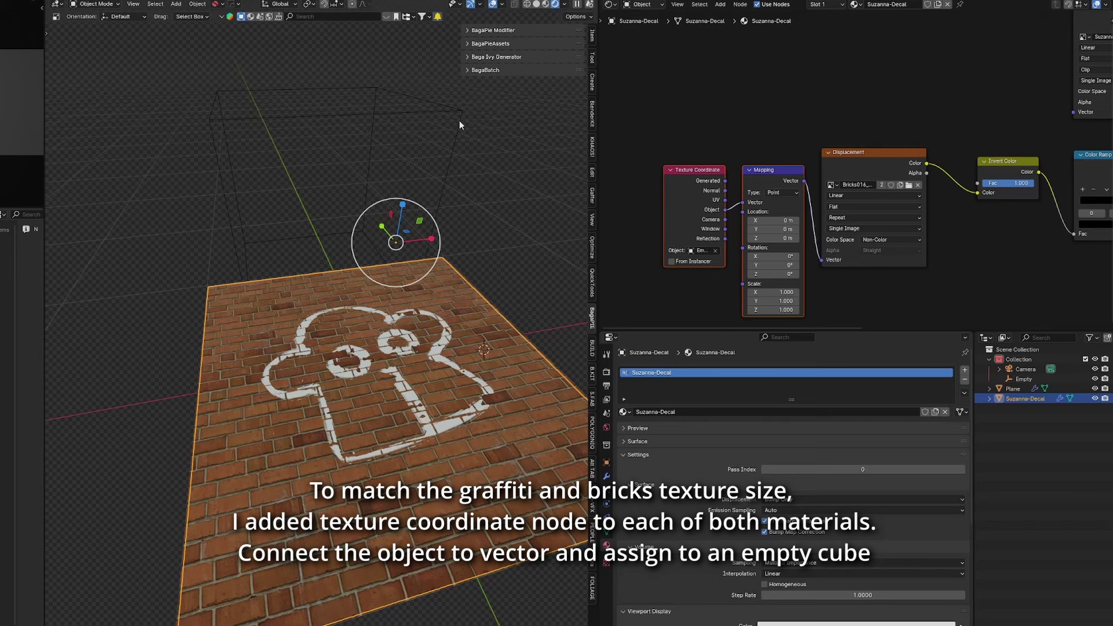
pyautogui.click(442, 351)
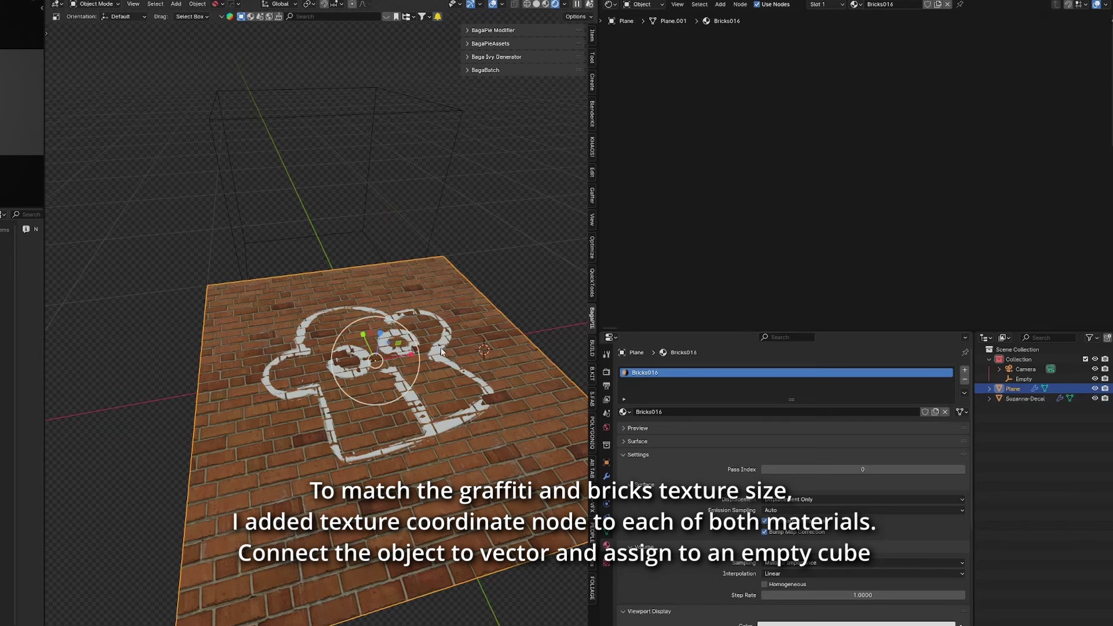
pyautogui.keyDown('ctrl'); pyautogui.hscroll(5, 799, 236); pyautogui.keyUp('ctrl')
pyautogui.scroll(2, 980, 244)
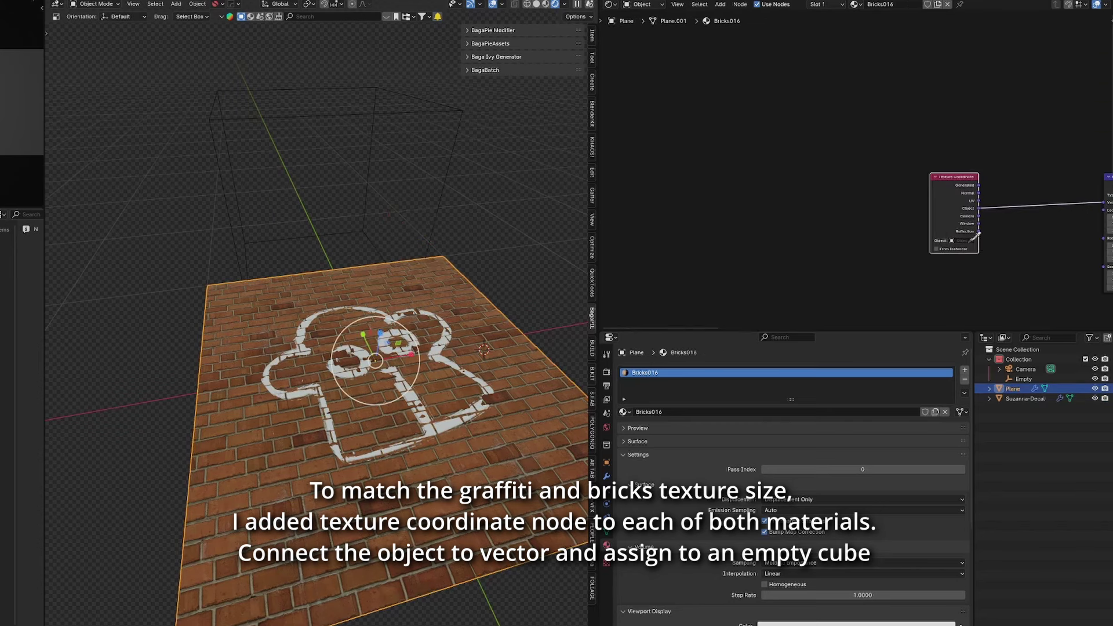
pyautogui.click(461, 113)
# - Scale the empty cube to resize bricks and graffiti together
pyautogui.click(454, 134)
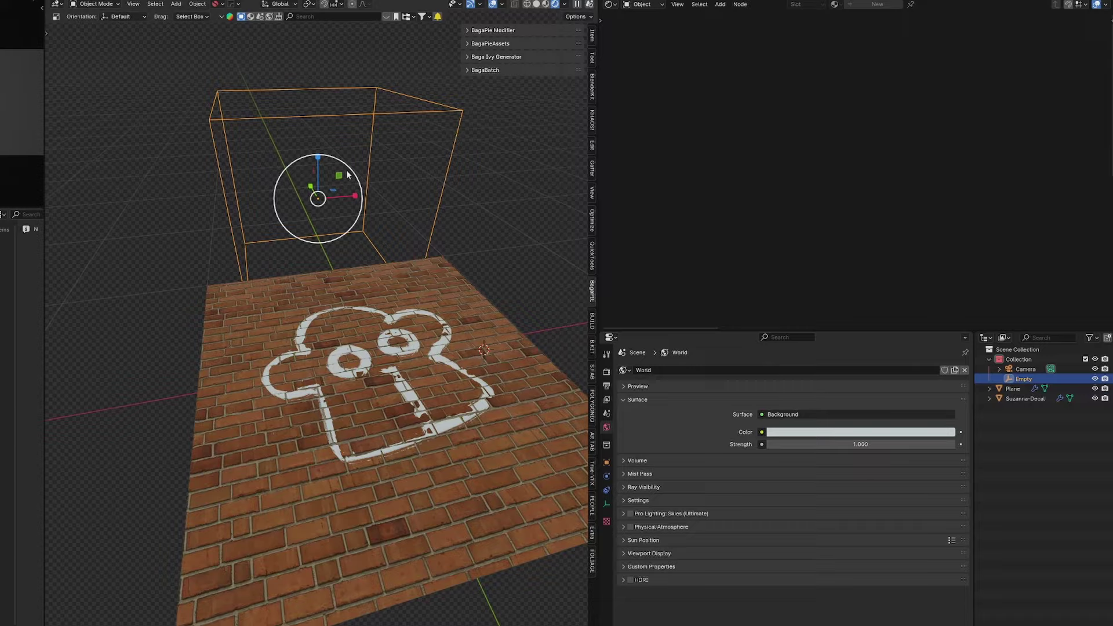
pyautogui.press('s')
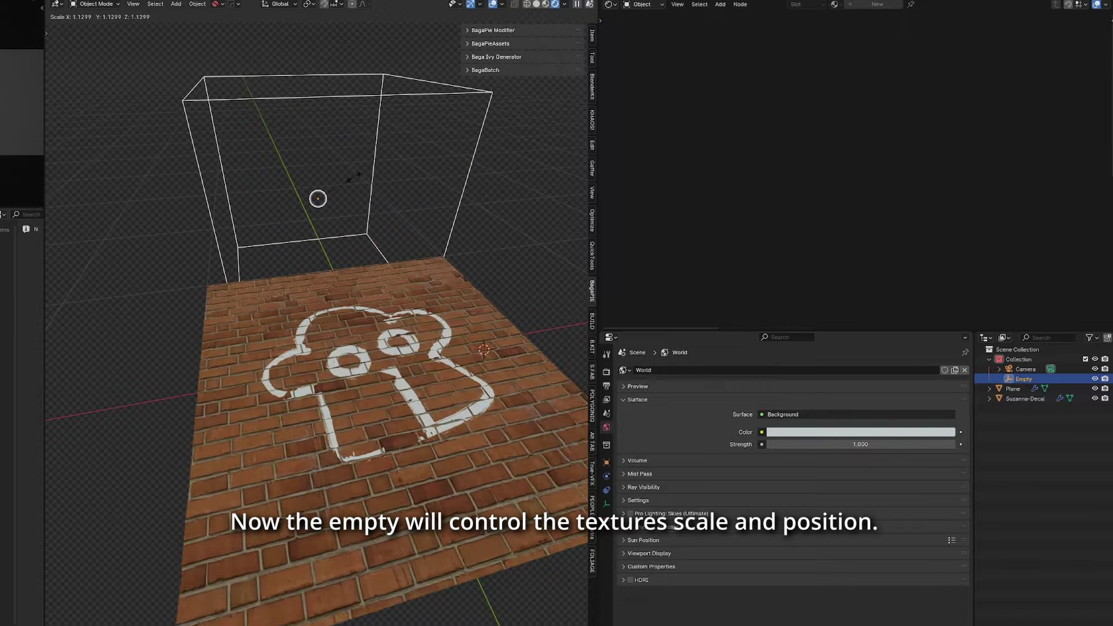
pyautogui.click(505, 197)
pyautogui.moveTo(506, 197)
pyautogui.mouseDown(button='middle')
pyautogui.moveTo(471, 356)
pyautogui.moveTo(489, 325)
pyautogui.moveTo(342, 244)
pyautogui.moveTo(423, 333)
pyautogui.moveTo(397, 328)
pyautogui.mouseUp(button='middle')
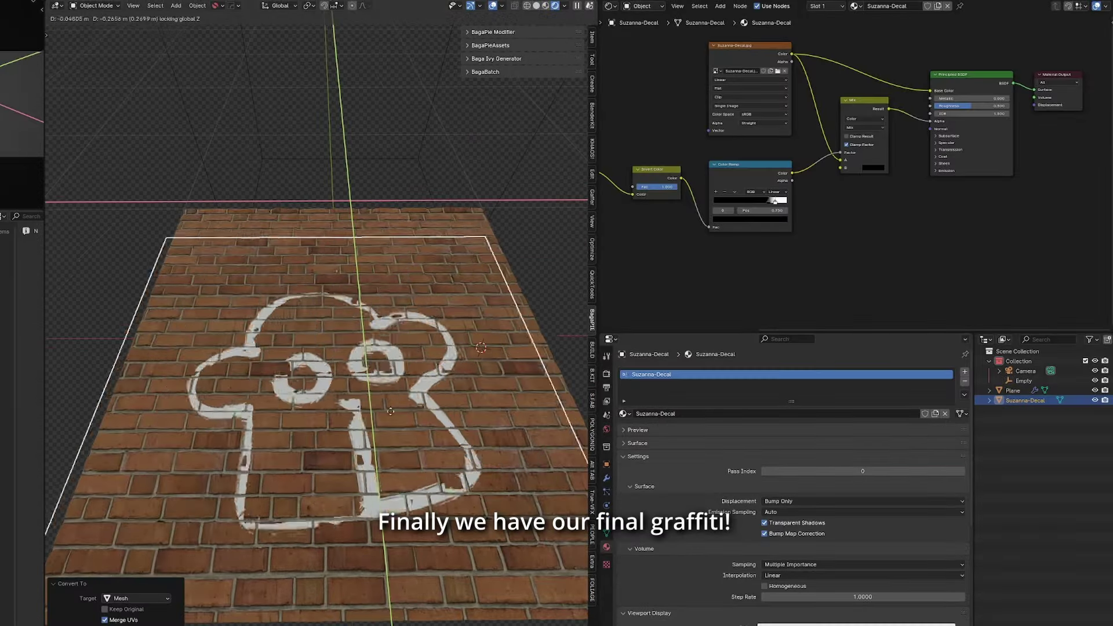
# - Slide the monkey graffiti decal across the brick plane into its final spot
pyautogui.click(446, 348)
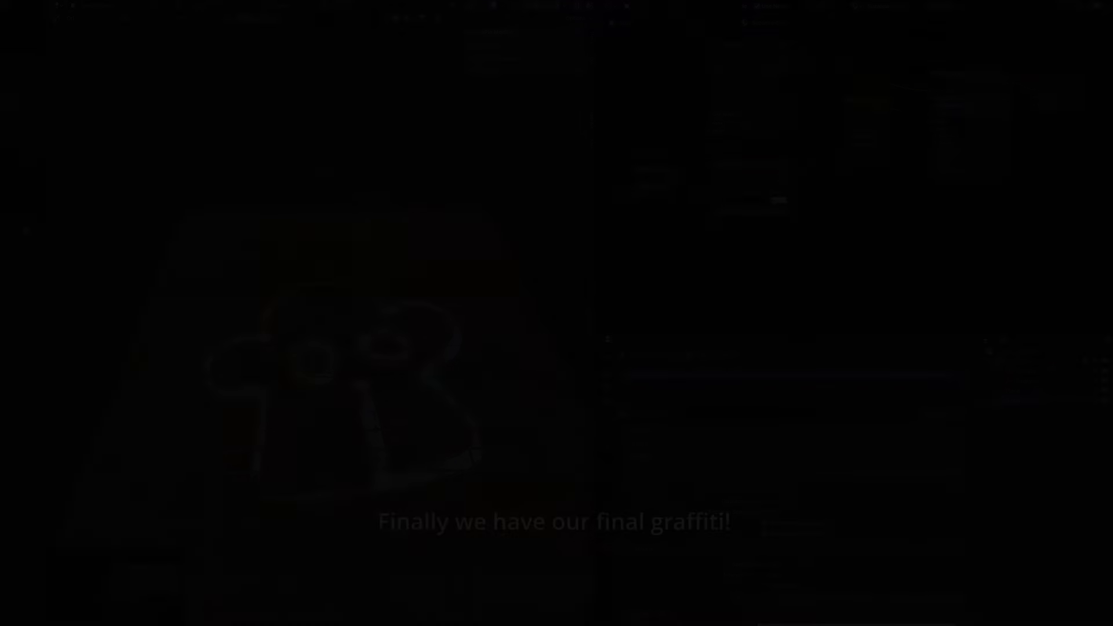